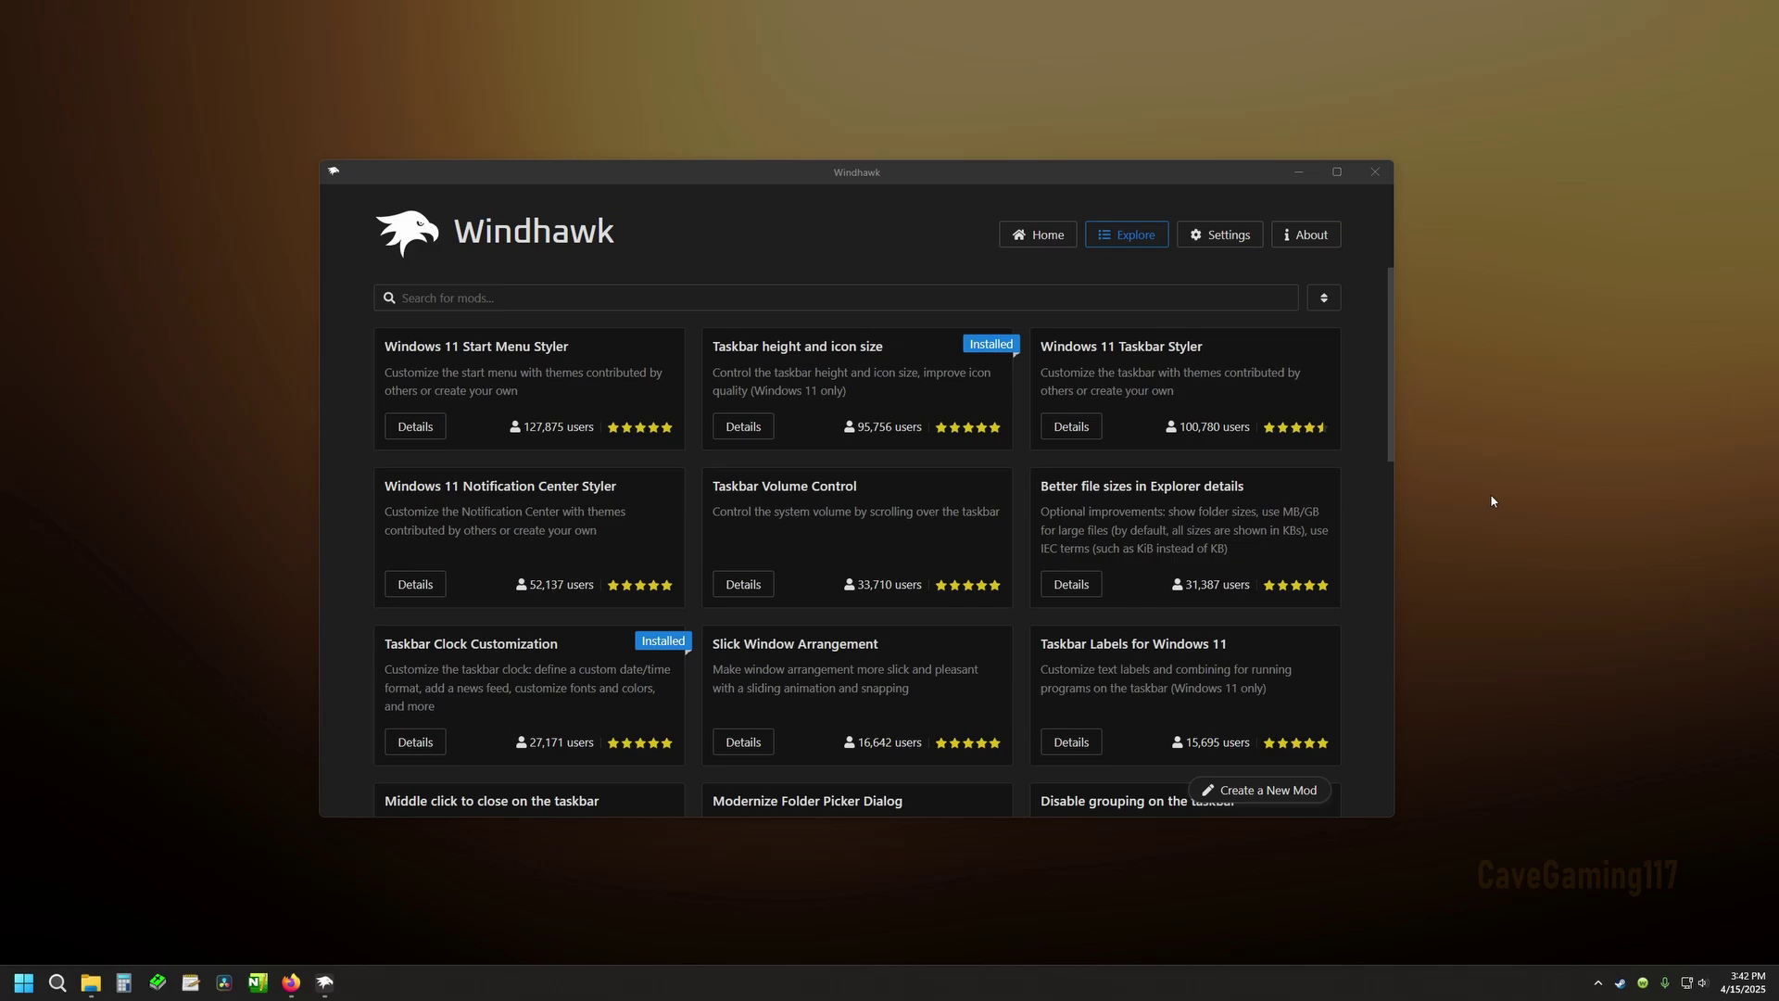
Turn on Show desktop icons from the desktop's View menu.
right_click(1512, 619)
mouse_move(1566, 630)
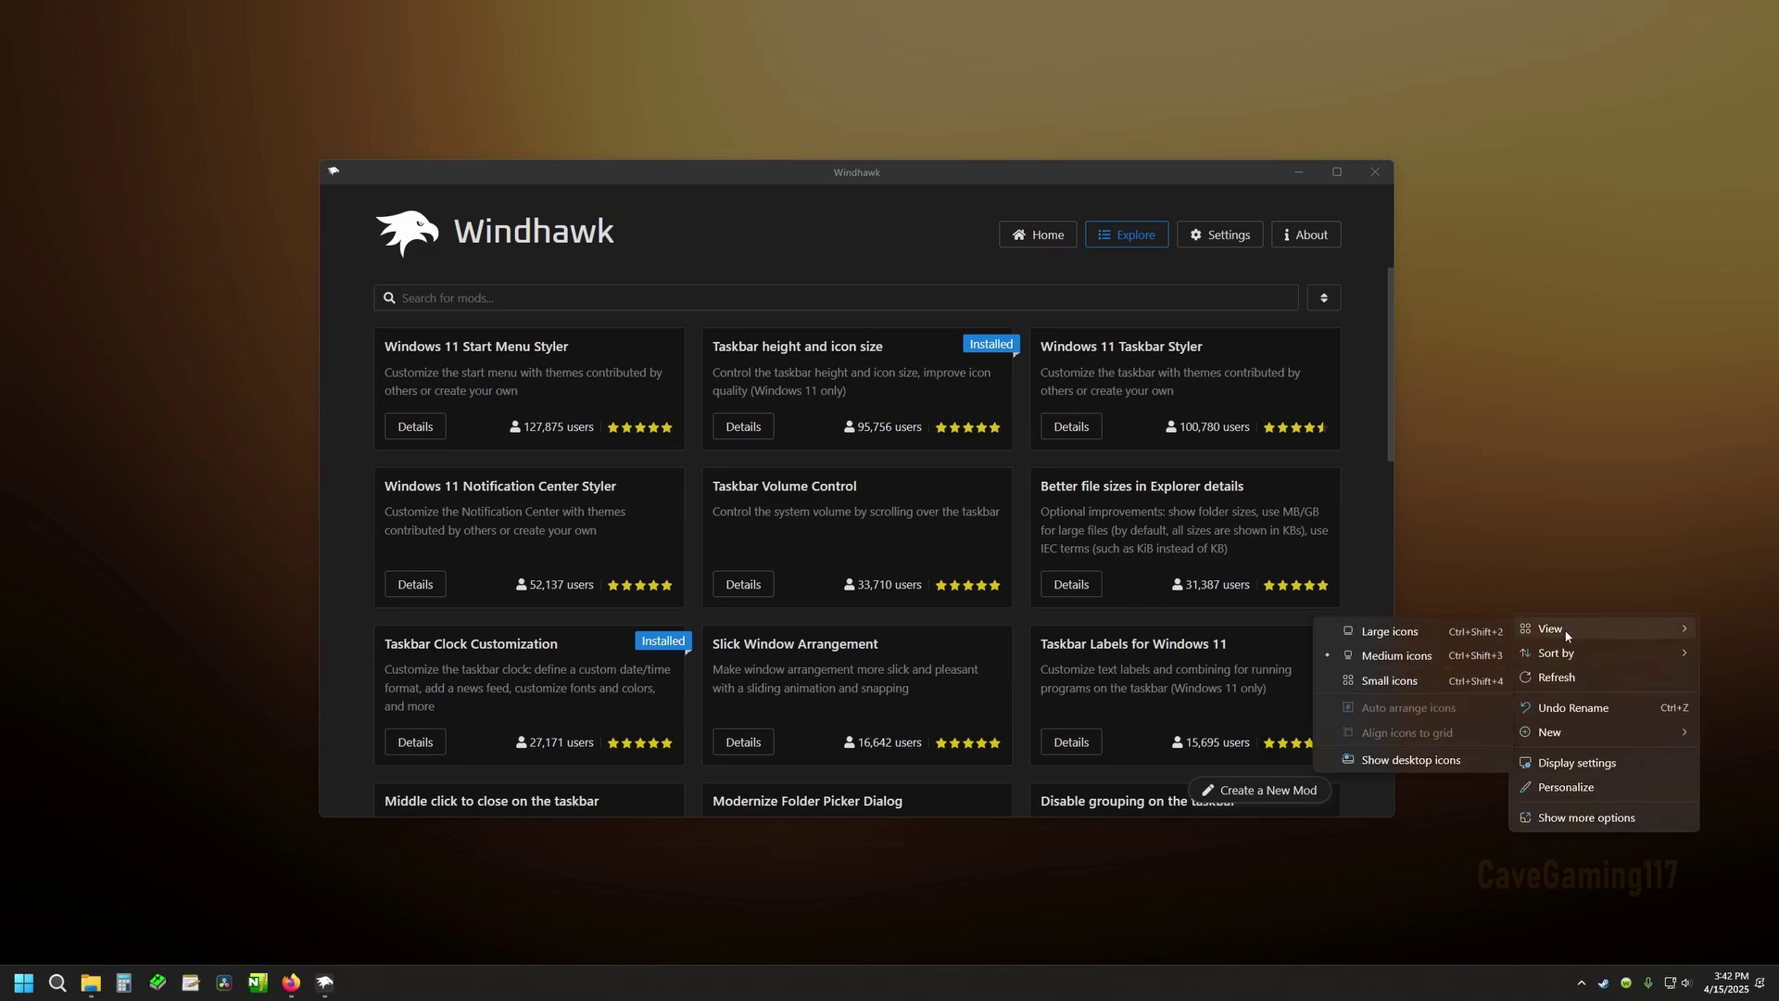
left_click(1445, 759)
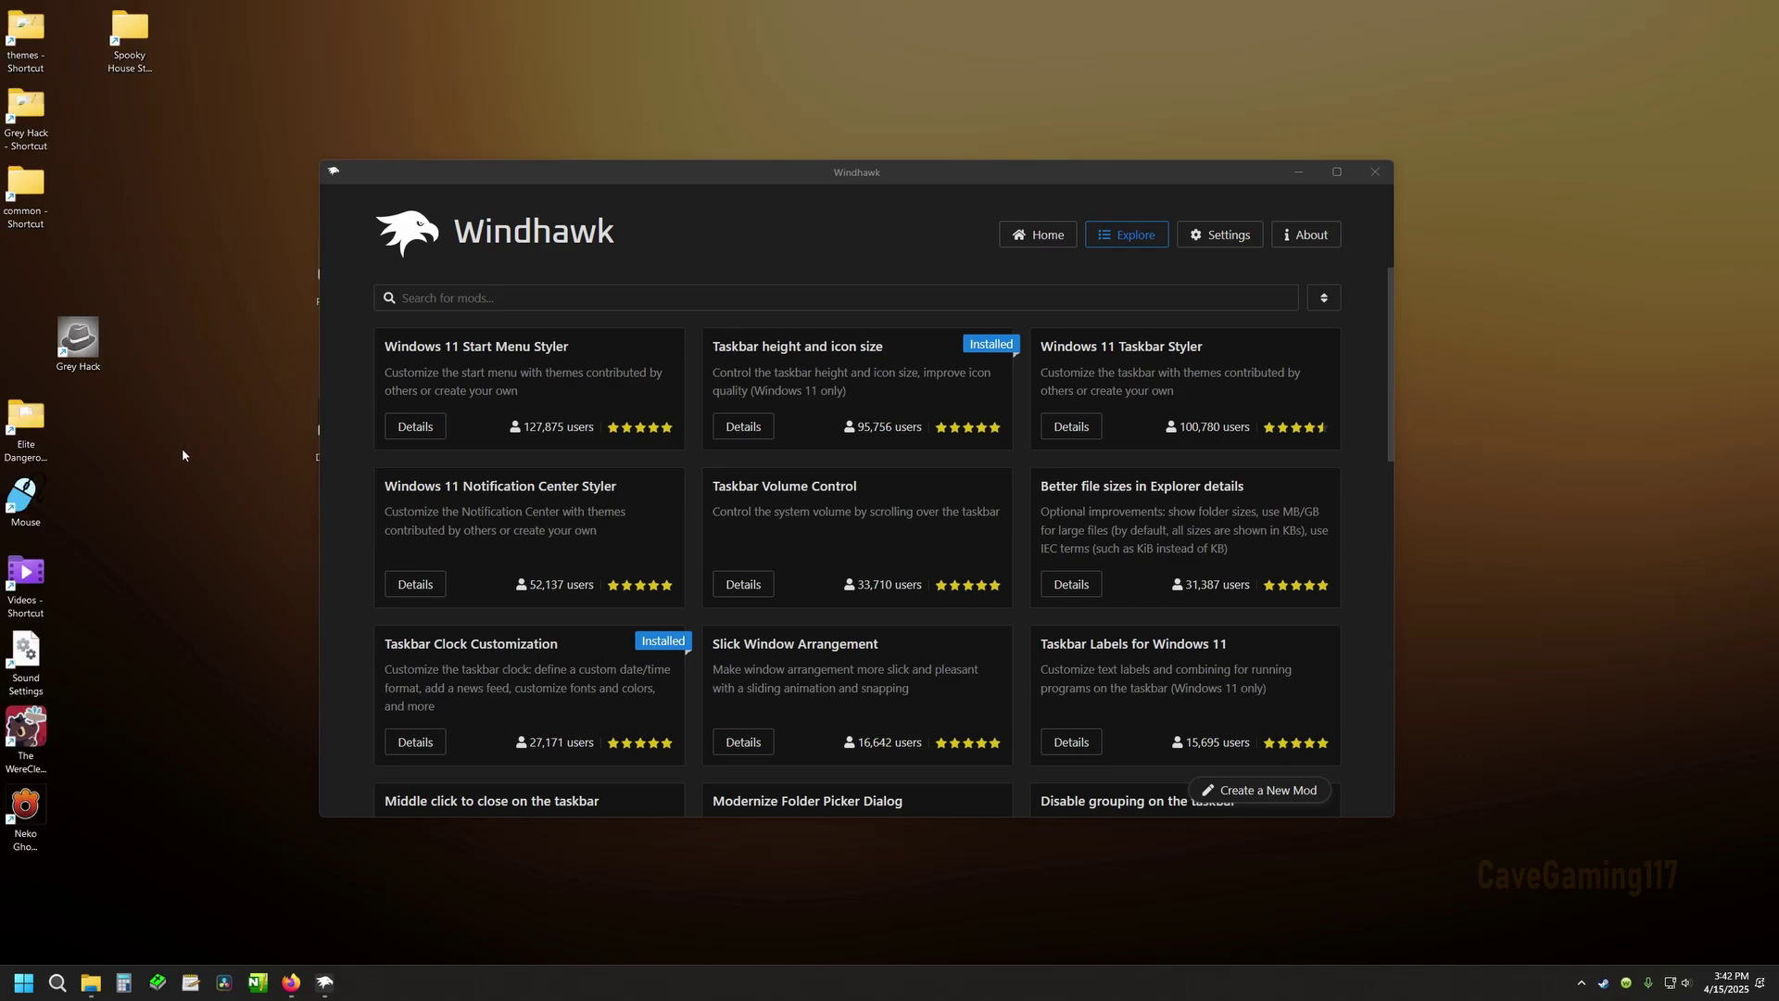
Try several desktop icon sizes, leaving the icons in columns along the left edge.
scroll(174, 468, "up", 2)
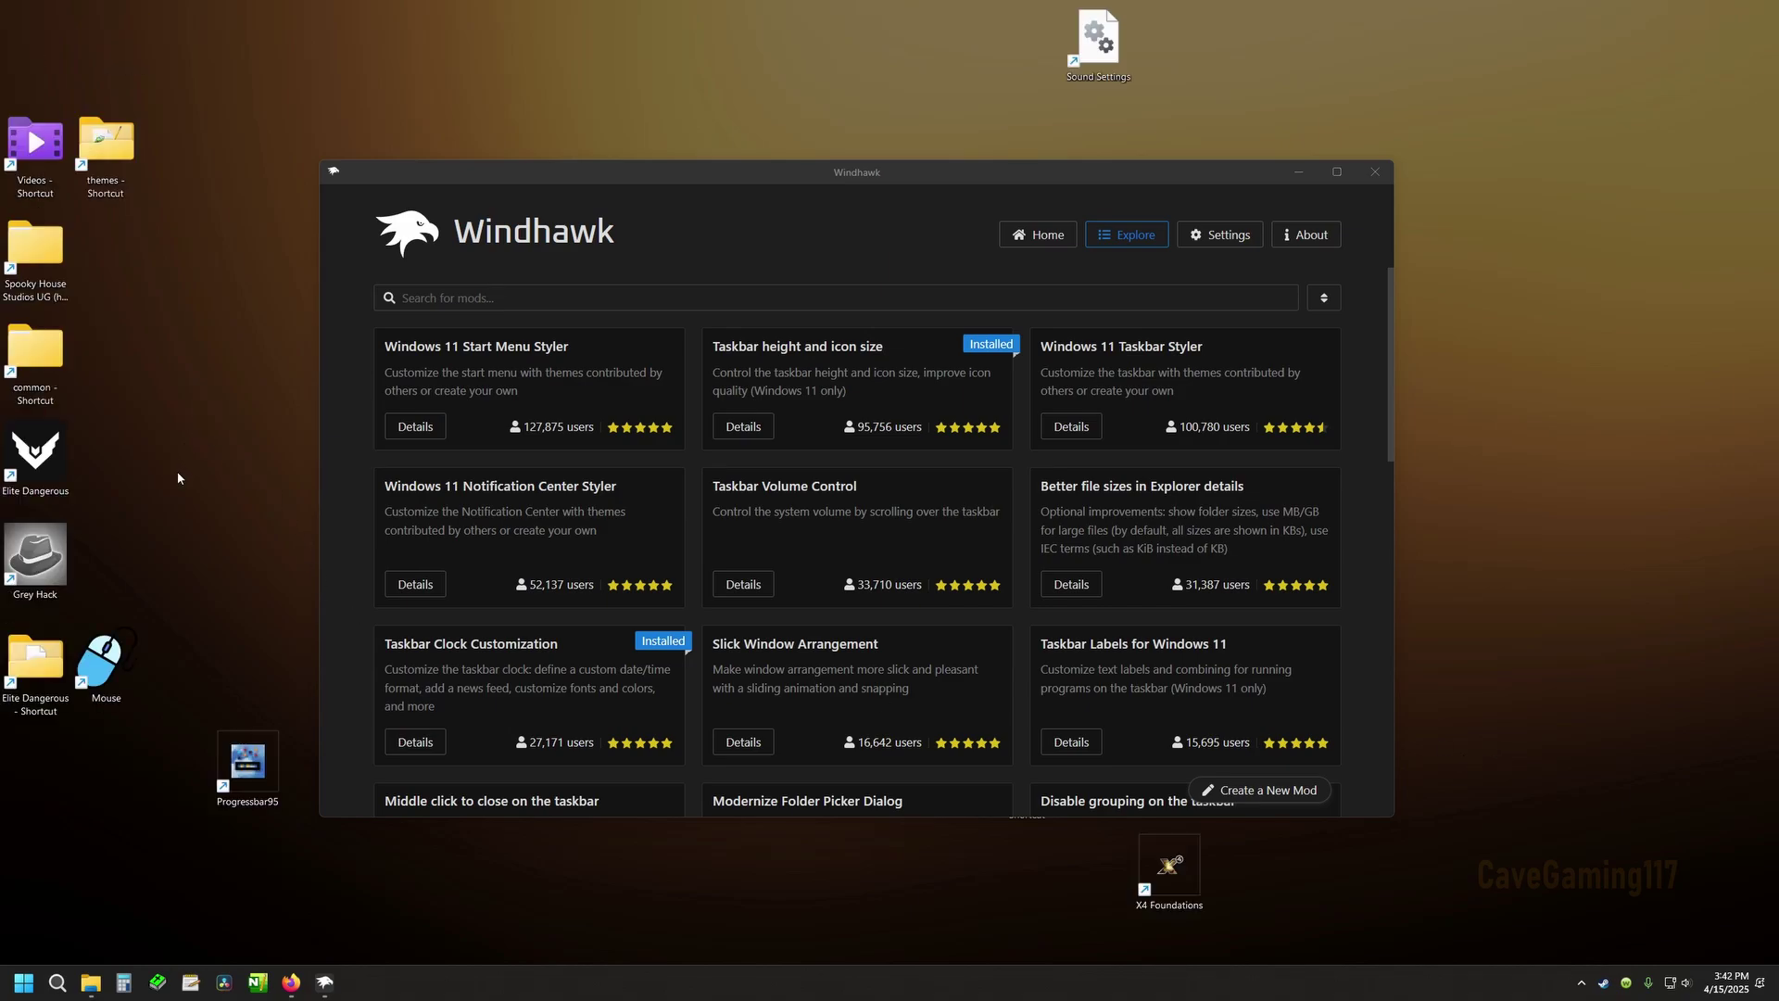
scroll(179, 478, "down", 2)
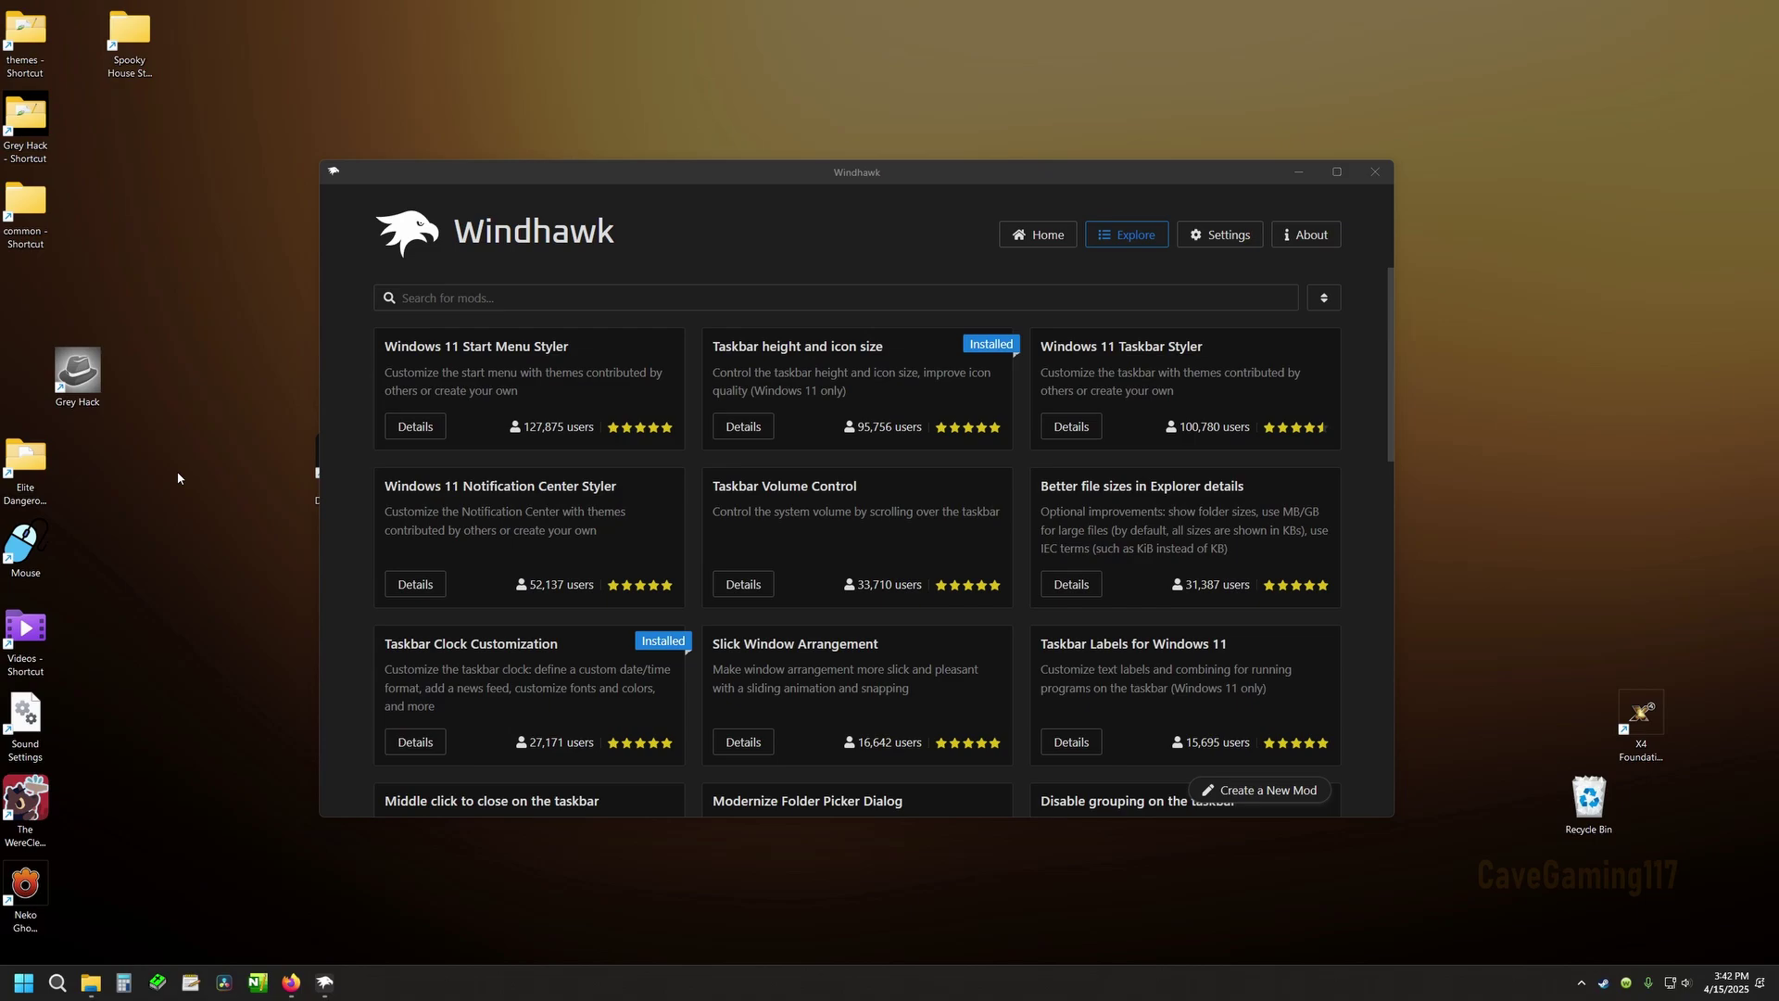
scroll(178, 479, "down", 1)
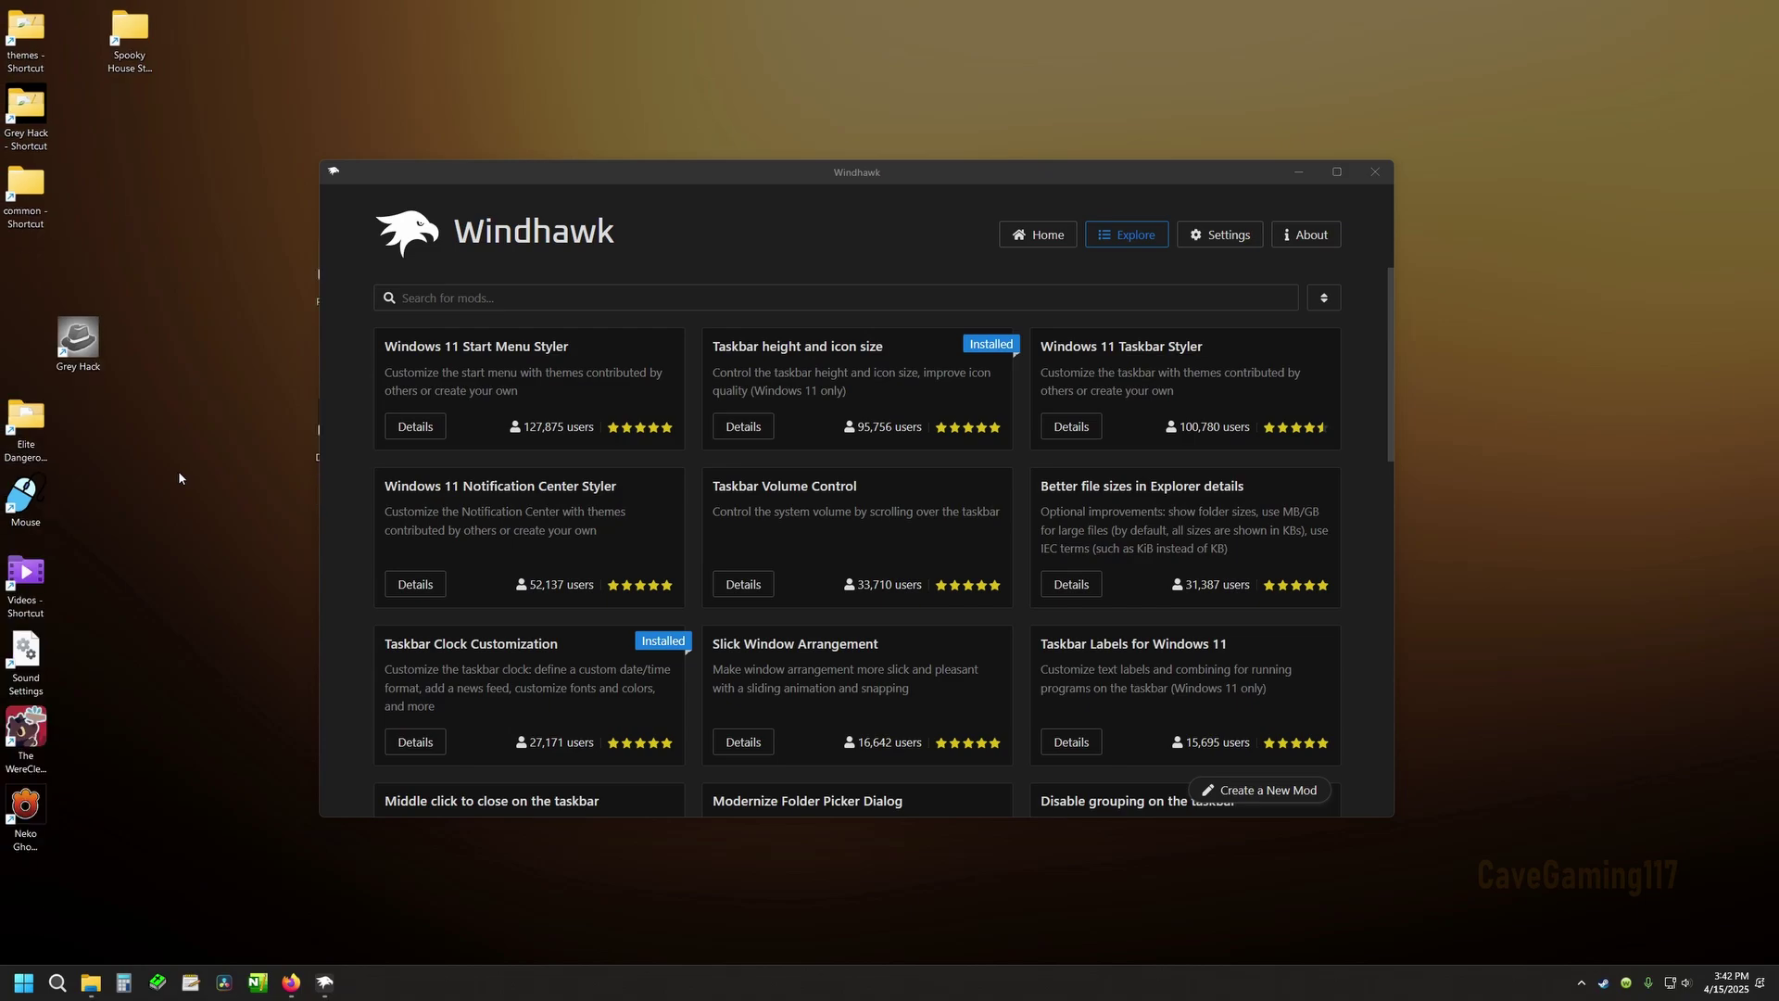
scroll(179, 478, "up", 1)
scroll(179, 478, "down", 1)
Uncheck Show desktop icons in the desktop's View menu so all icons disappear.
right_click(1579, 546)
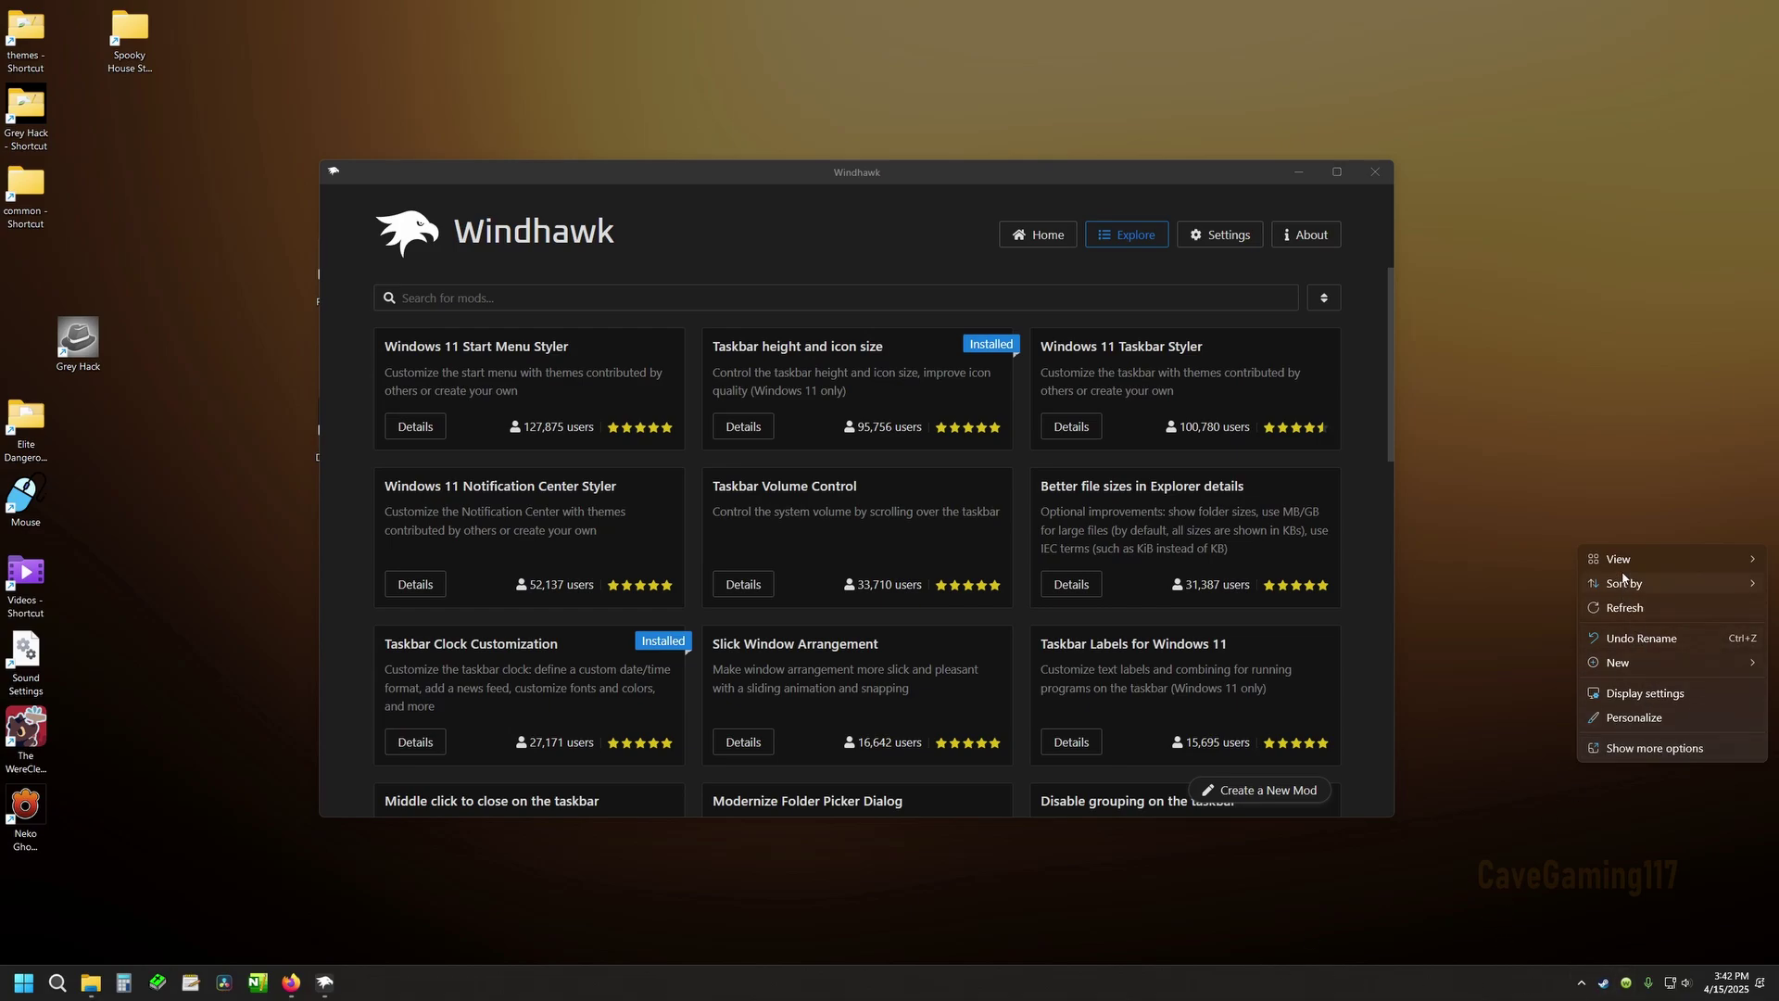
mouse_move(1626, 559)
left_click(1476, 690)
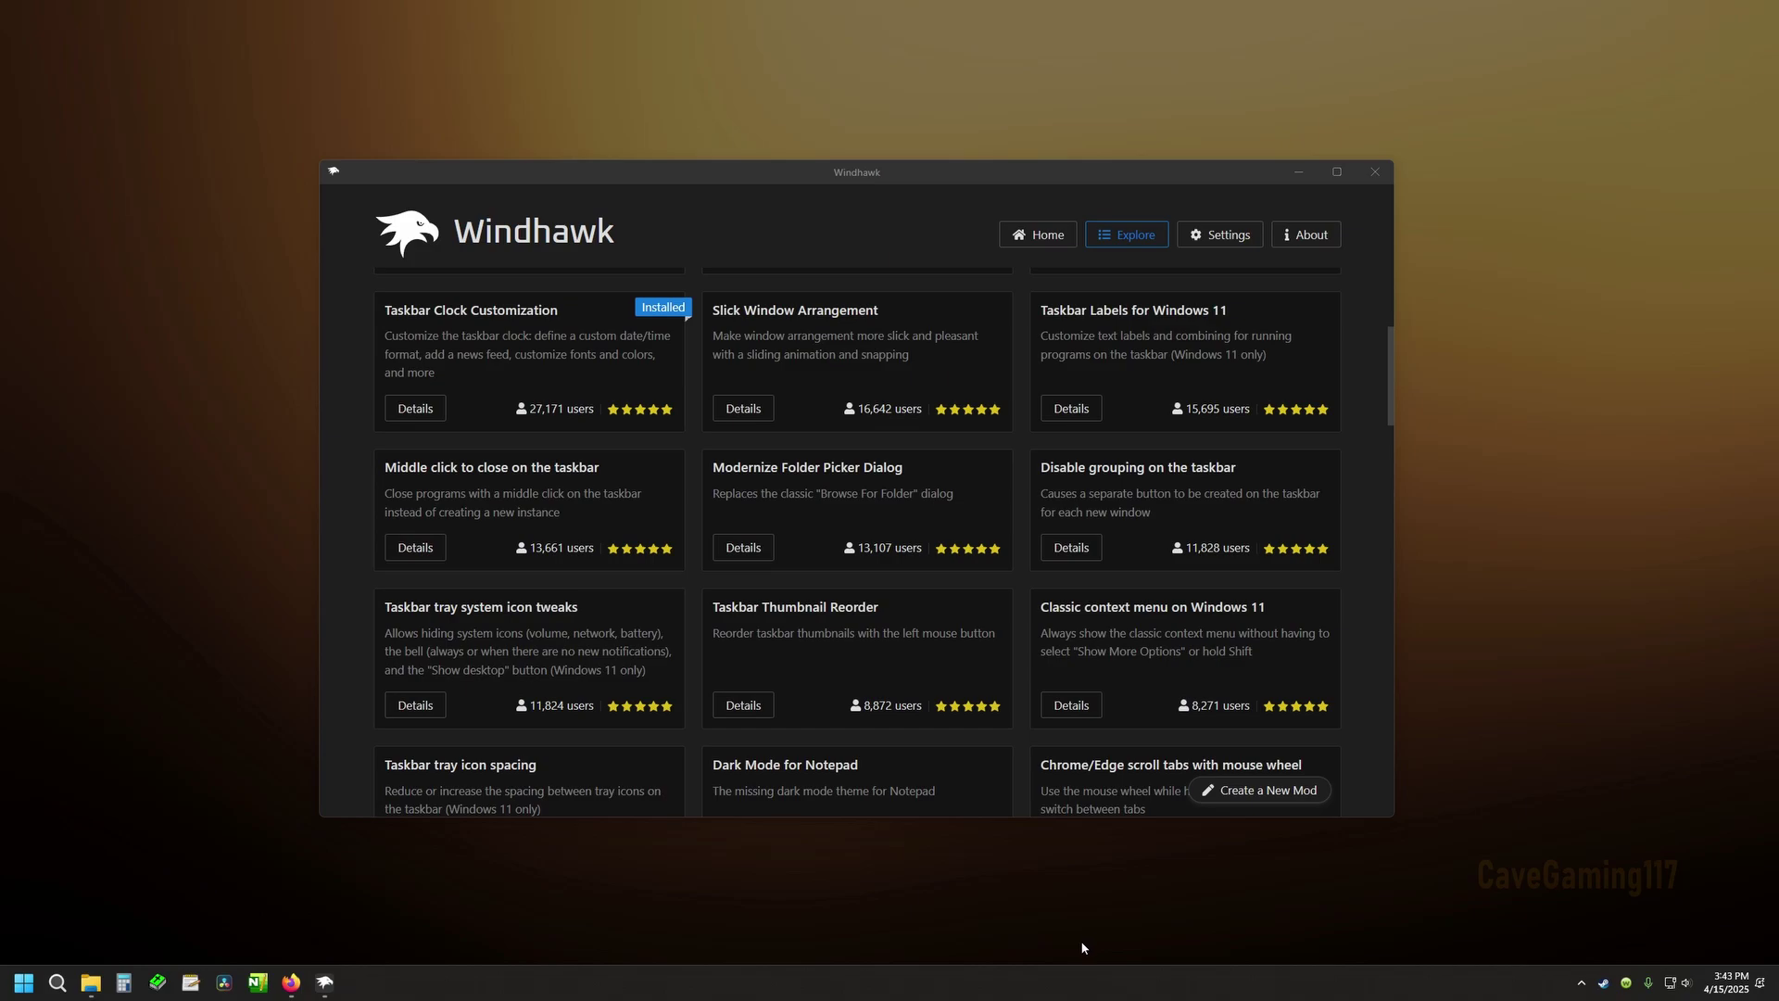
From Home, open the Taskbar height and icon size mod's Settings (icon size 28, height 52).
left_click(1042, 236)
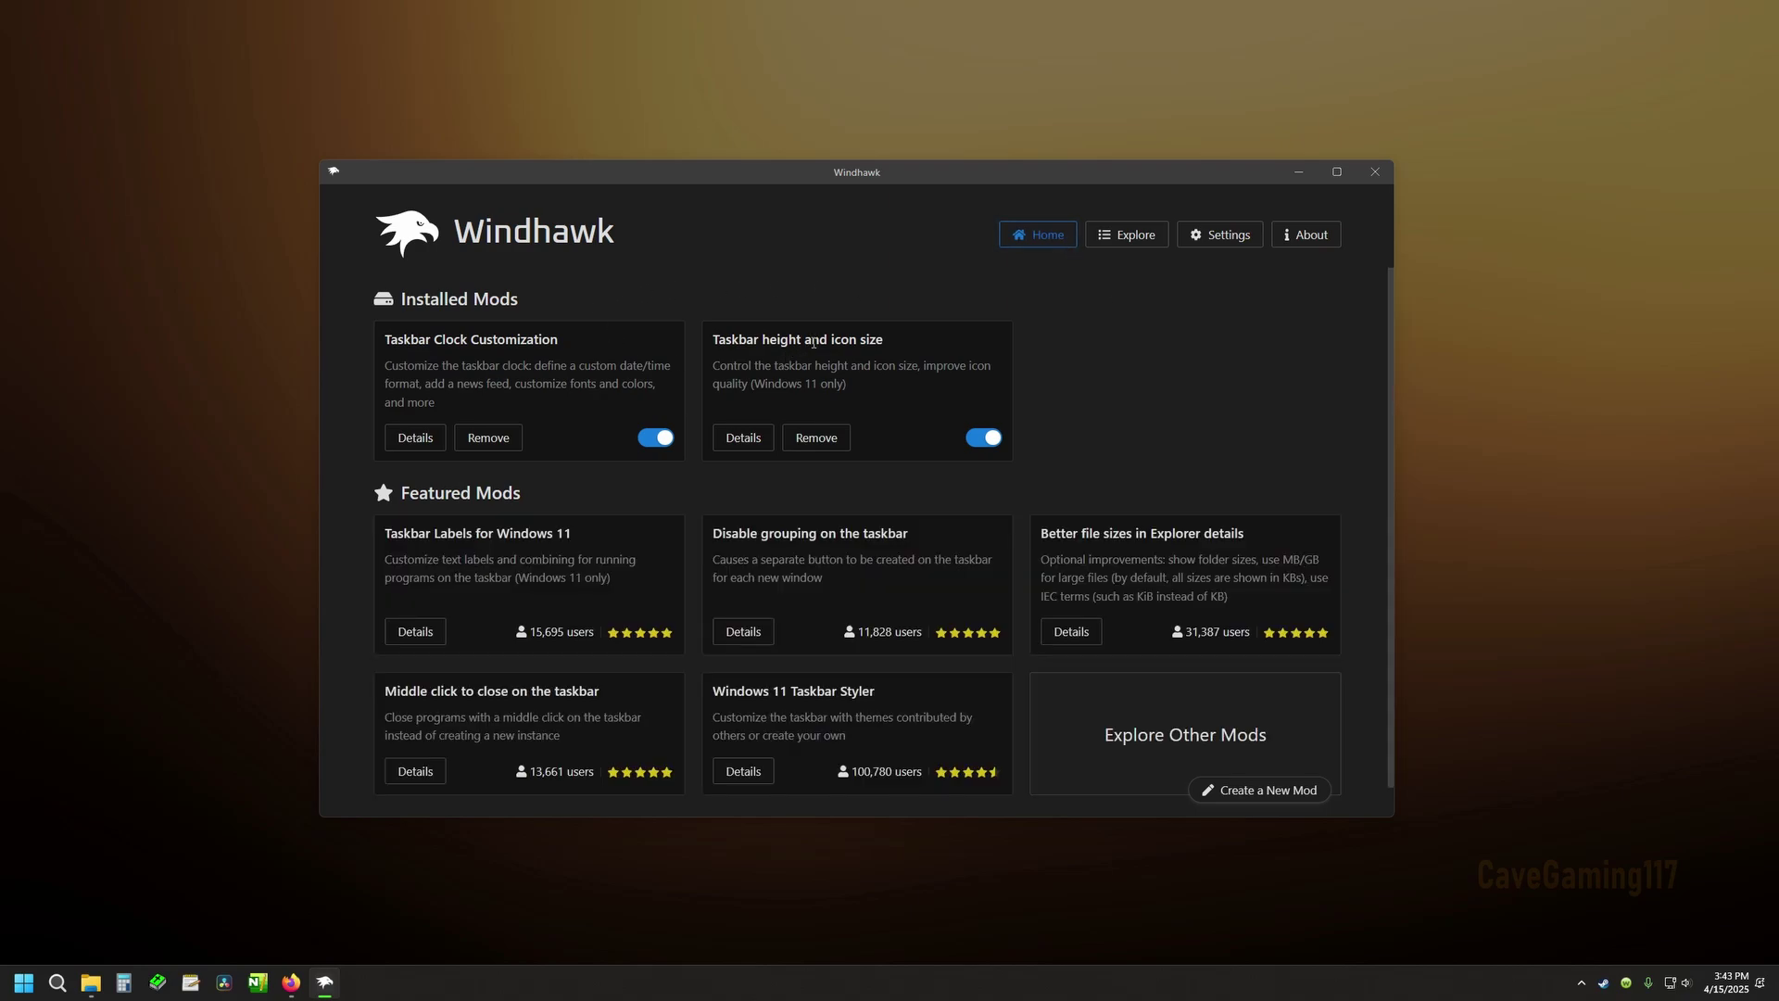
left_click(741, 442)
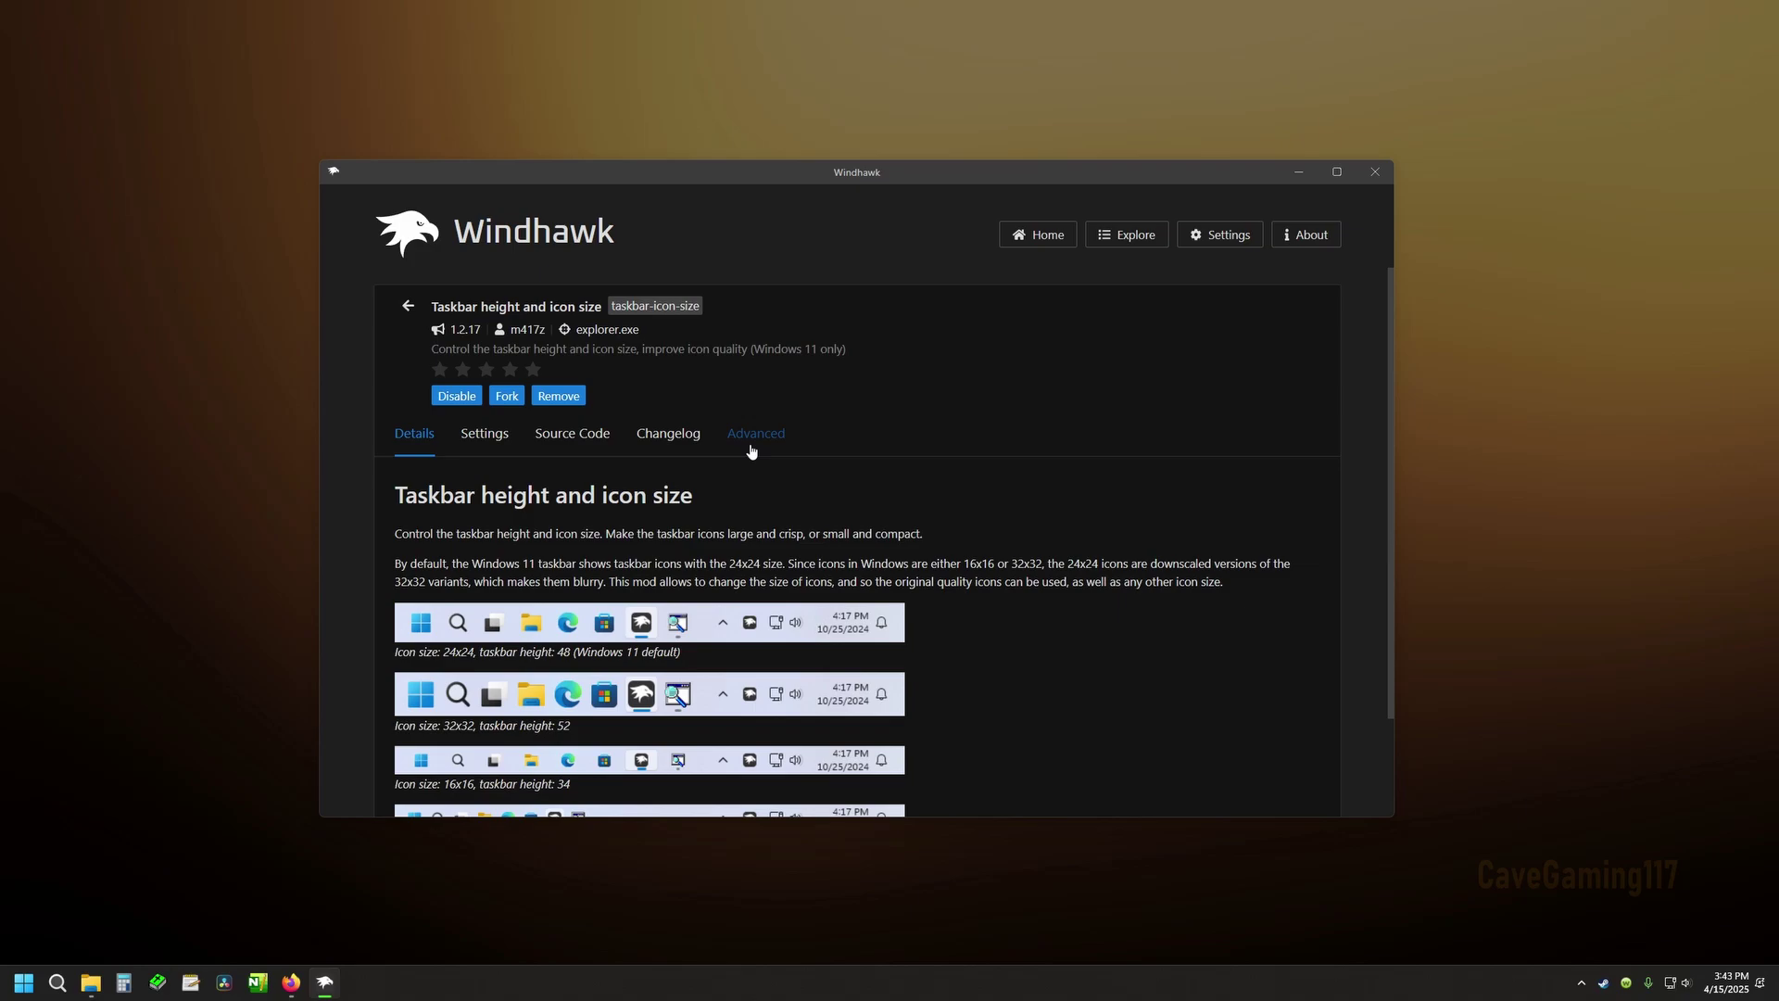
scroll(942, 608, "down", 1)
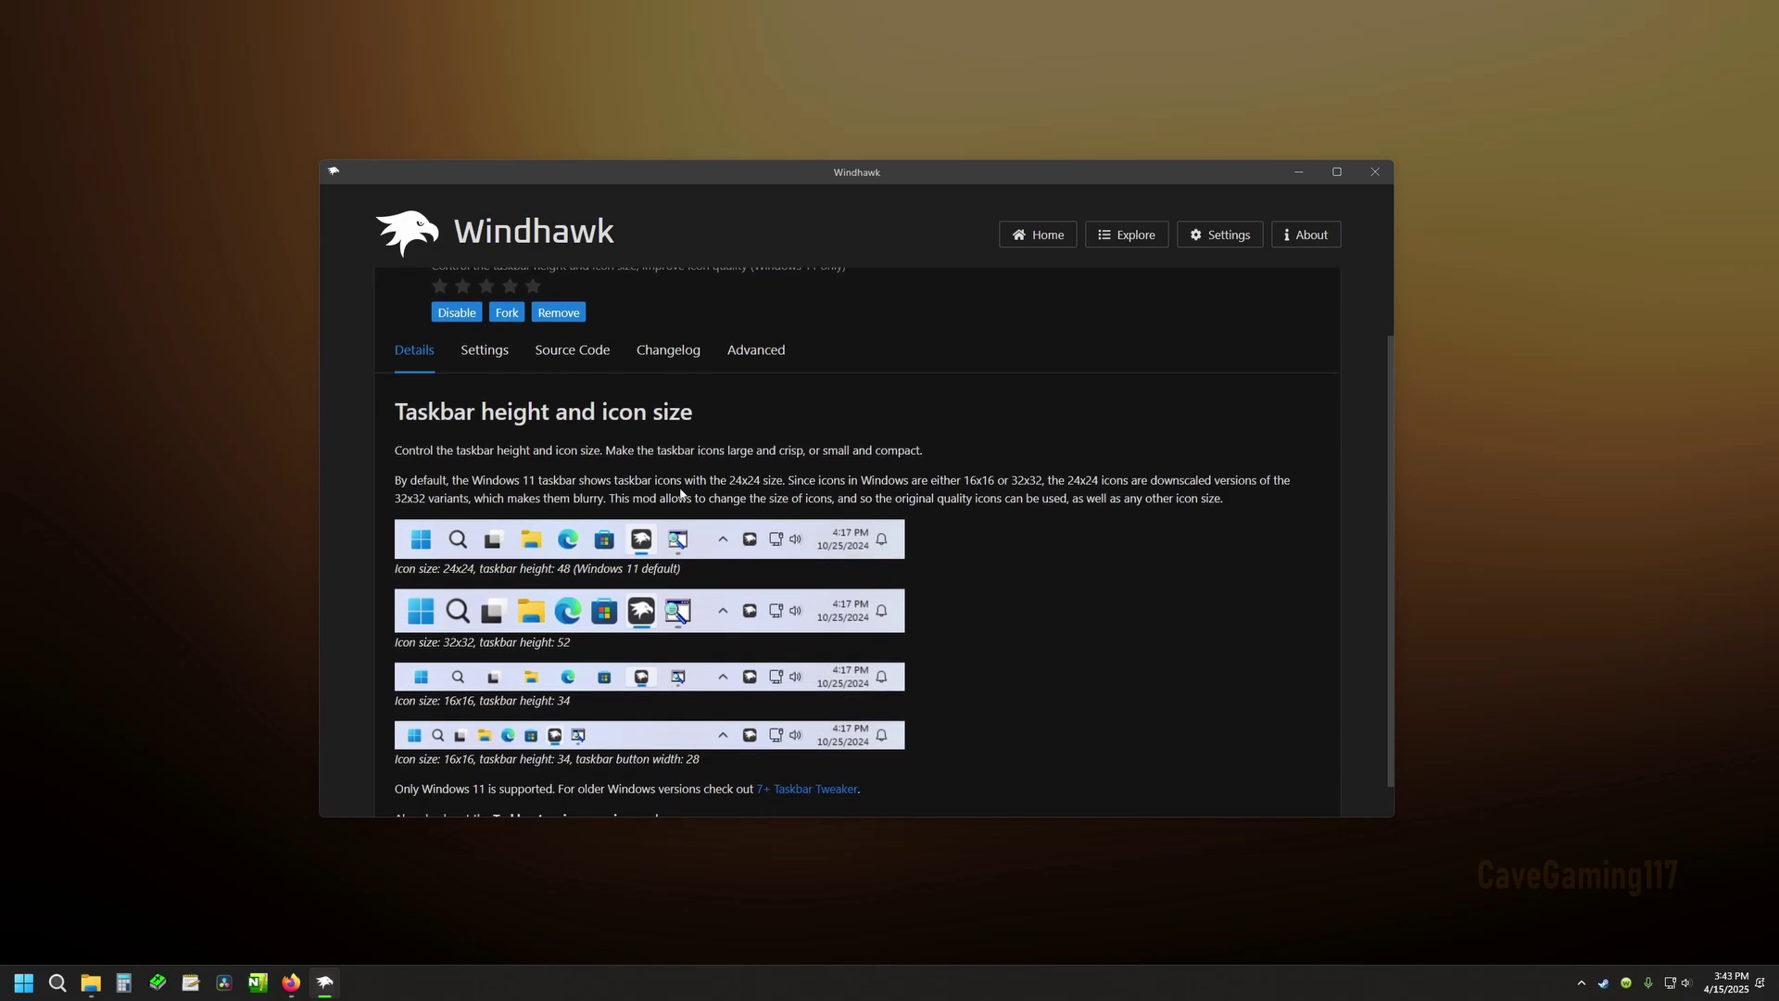
left_click(502, 350)
scroll(570, 581, "down", 1)
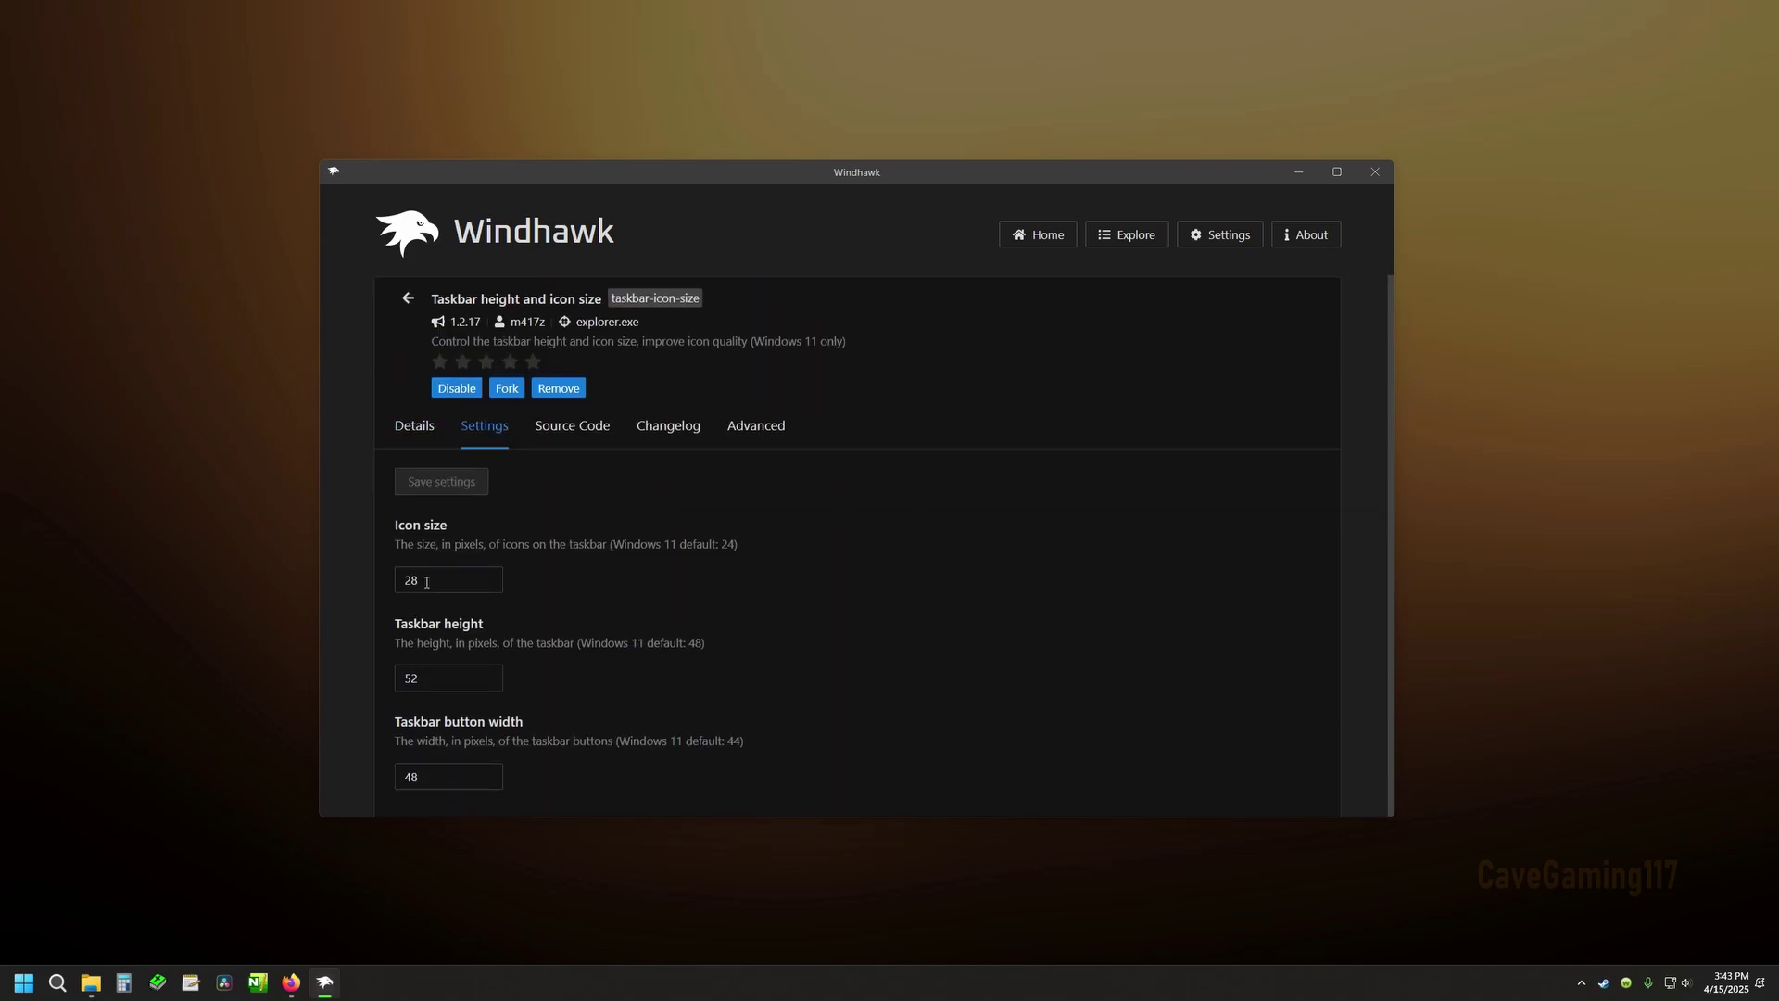
Enter 40 as the taskbar icon size and save the mod settings.
left_click(427, 581)
type("40")
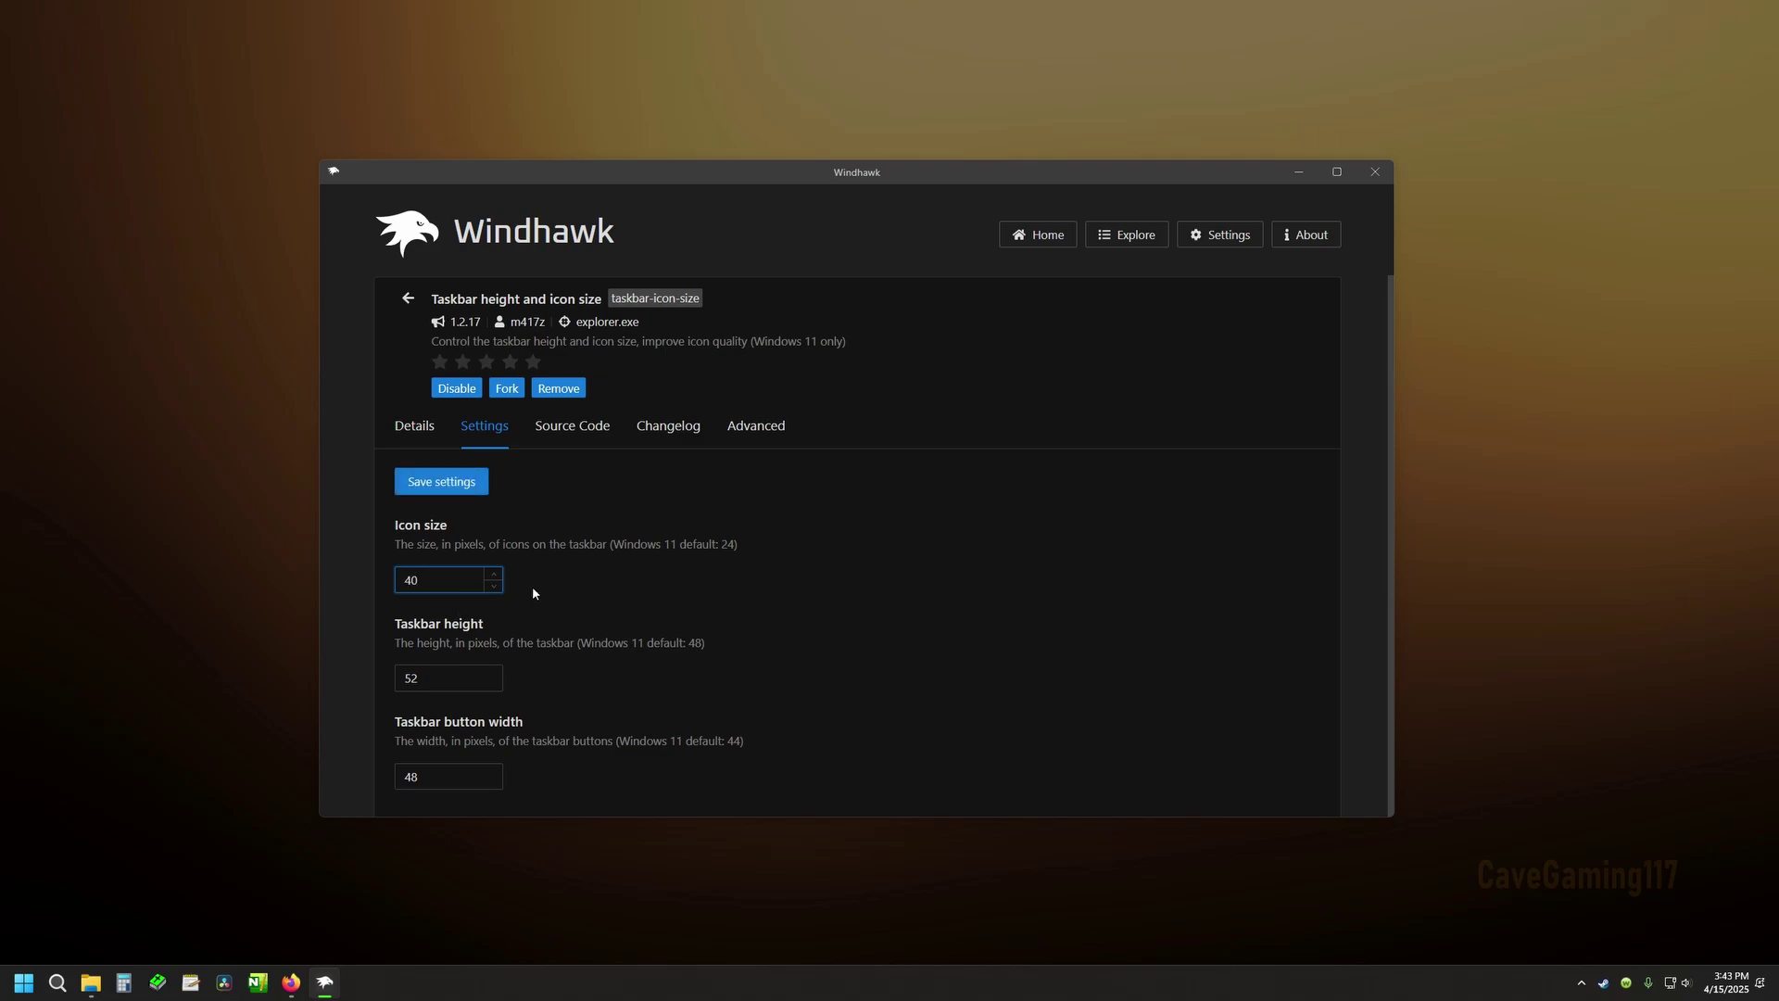
left_click(460, 491)
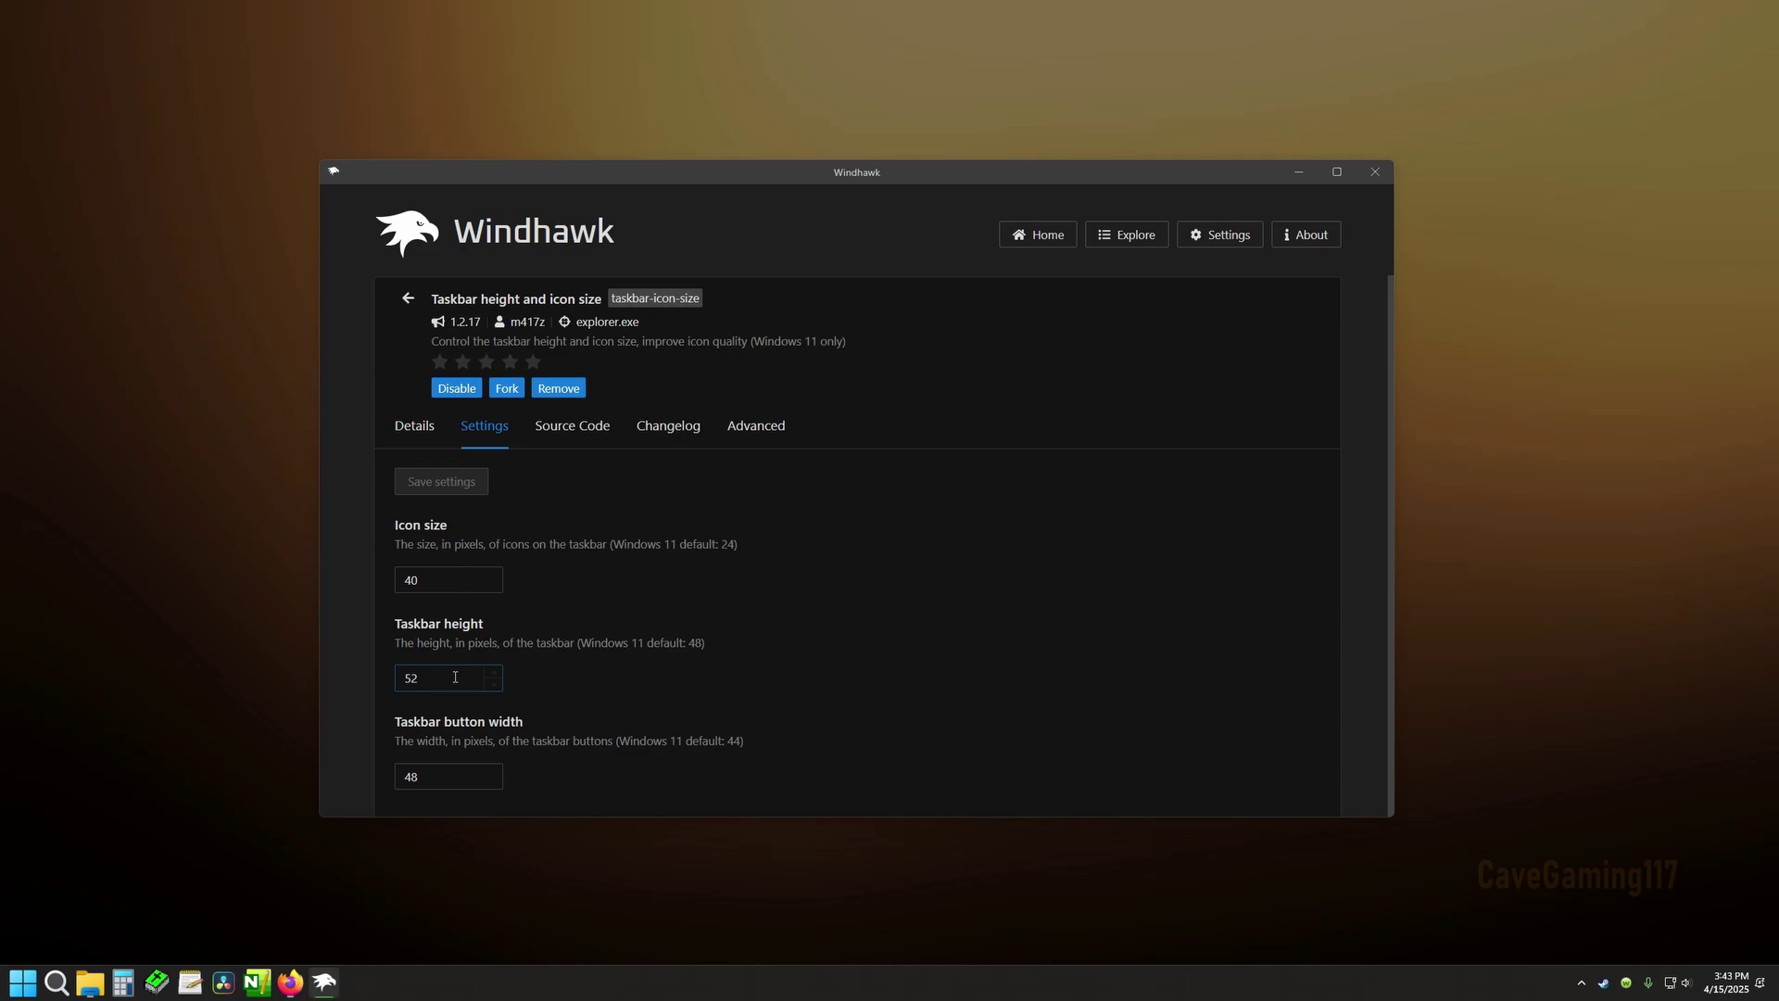
Change the taskbar height to 60 and save the settings.
left_click_drag(455, 677, 347, 676)
type("60")
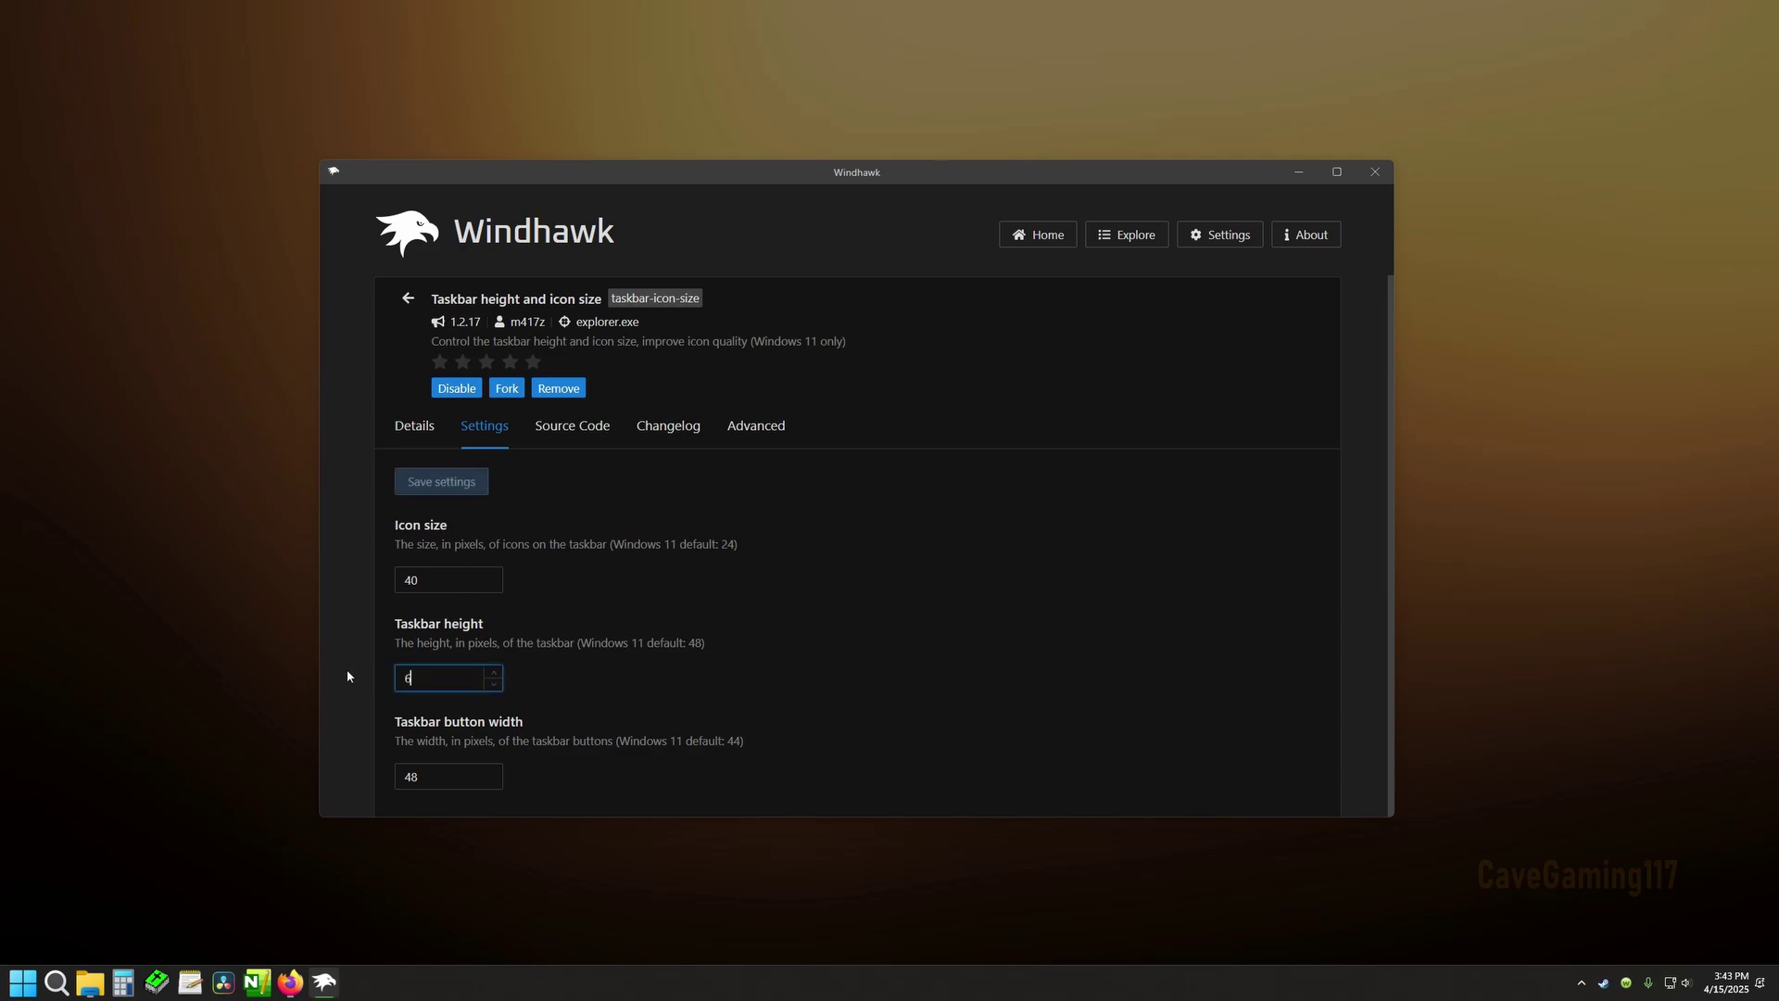
left_click(467, 491)
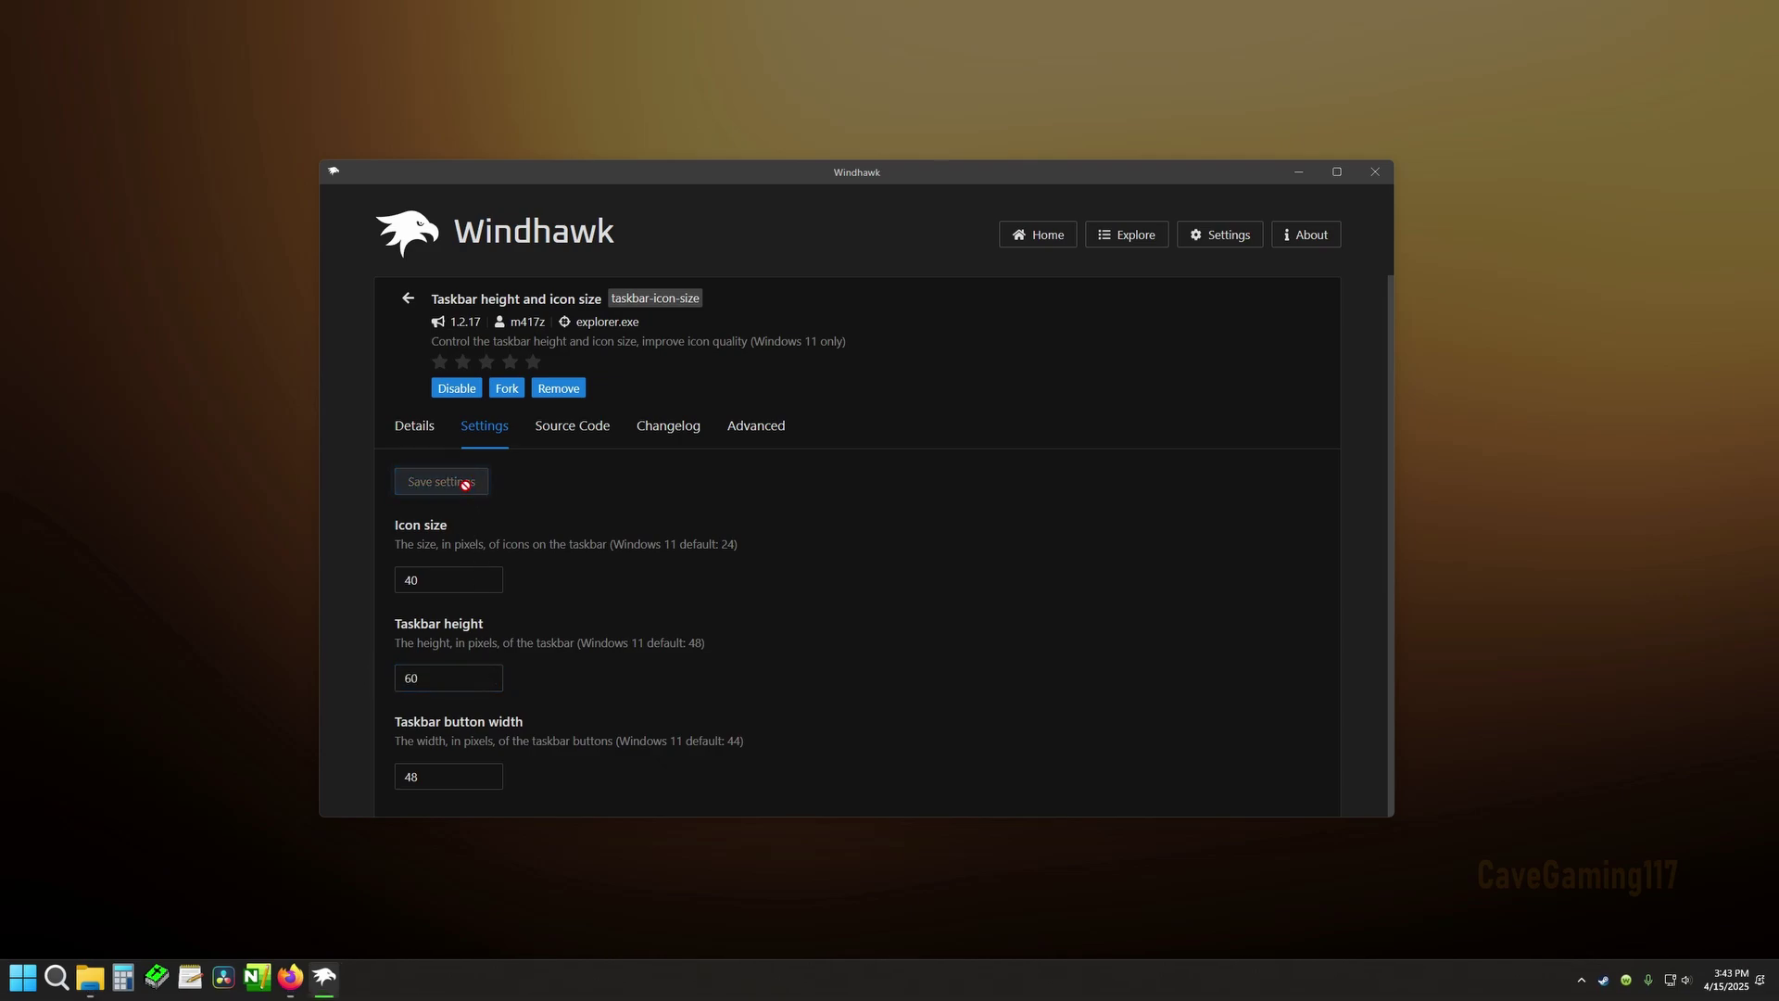
Replace the icon size value with 24 and apply it.
left_click_drag(428, 678, 373, 676)
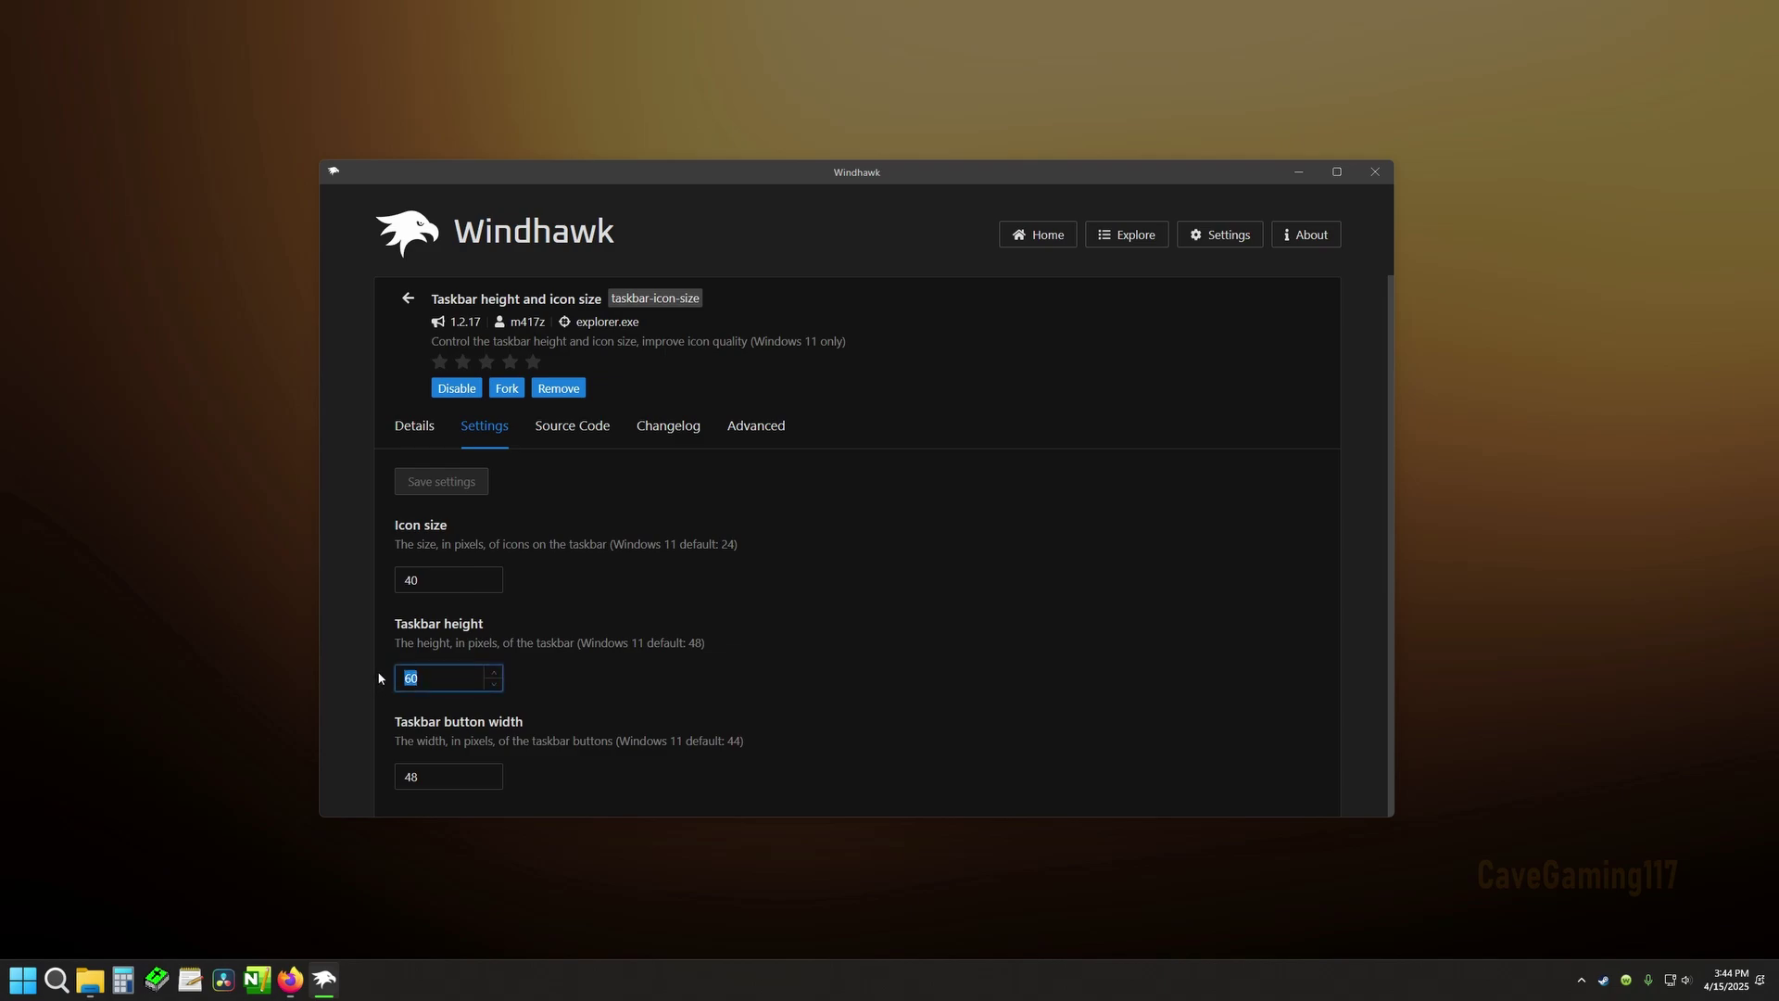
left_click_drag(429, 574, 377, 584)
type("2")
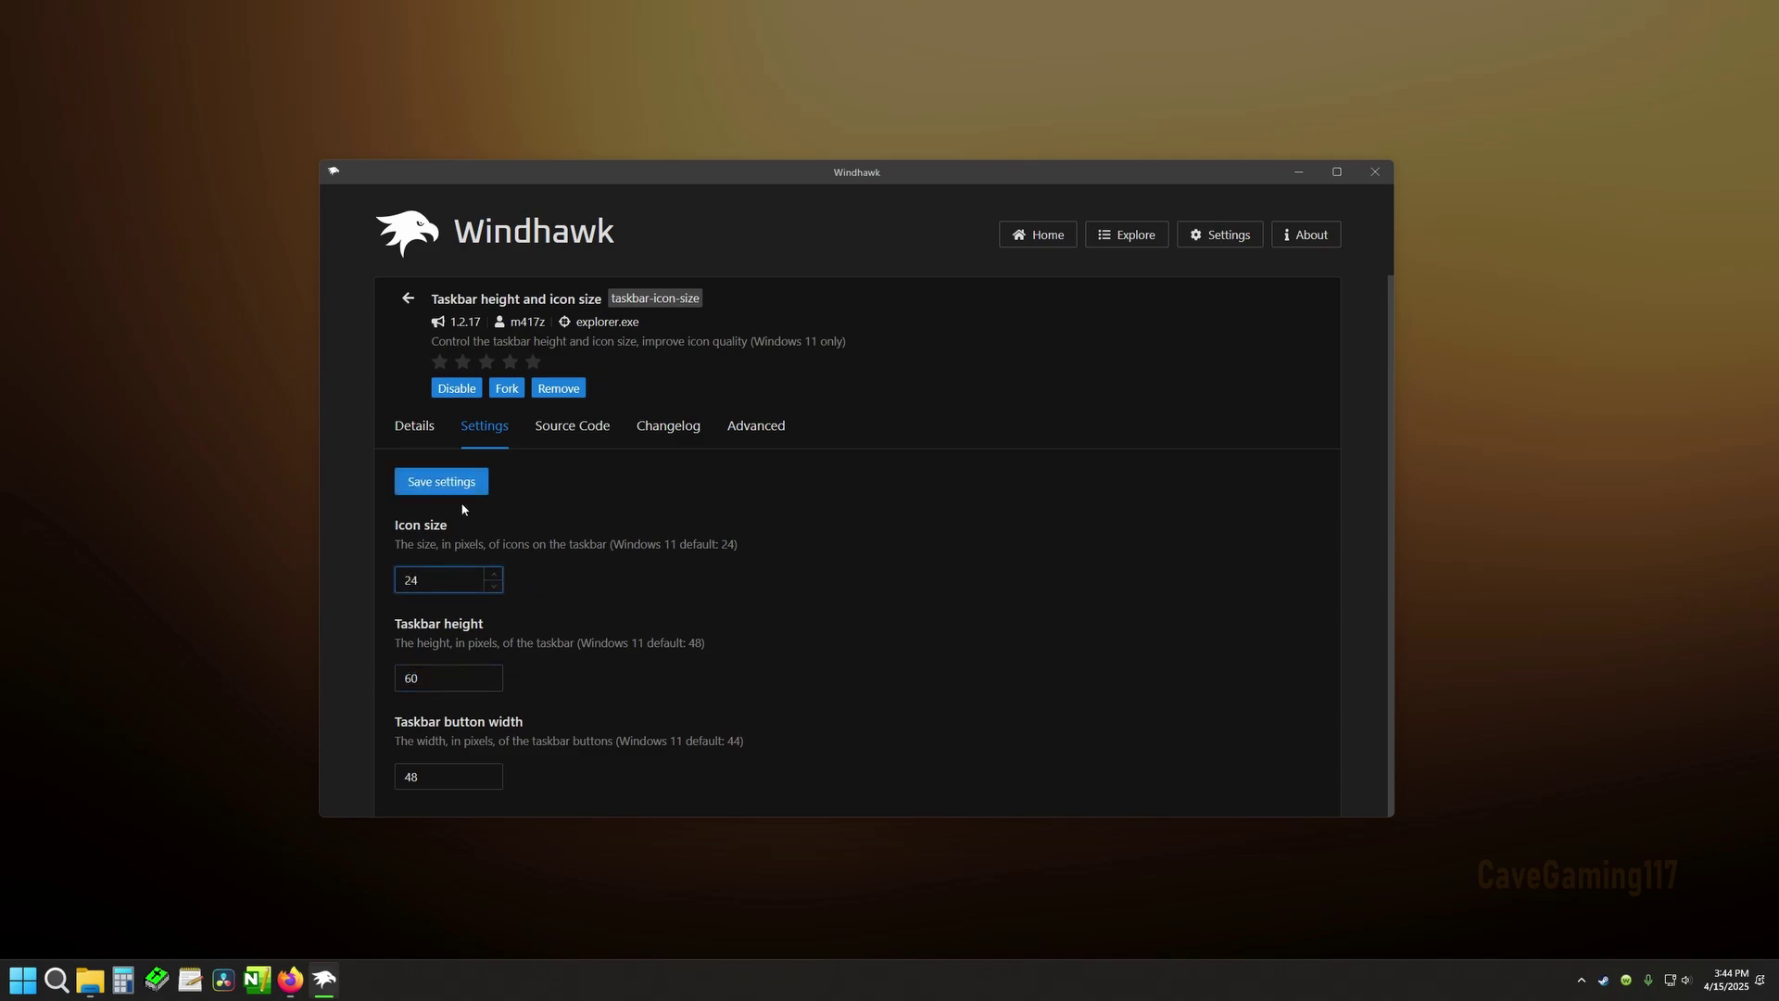
left_click(459, 487)
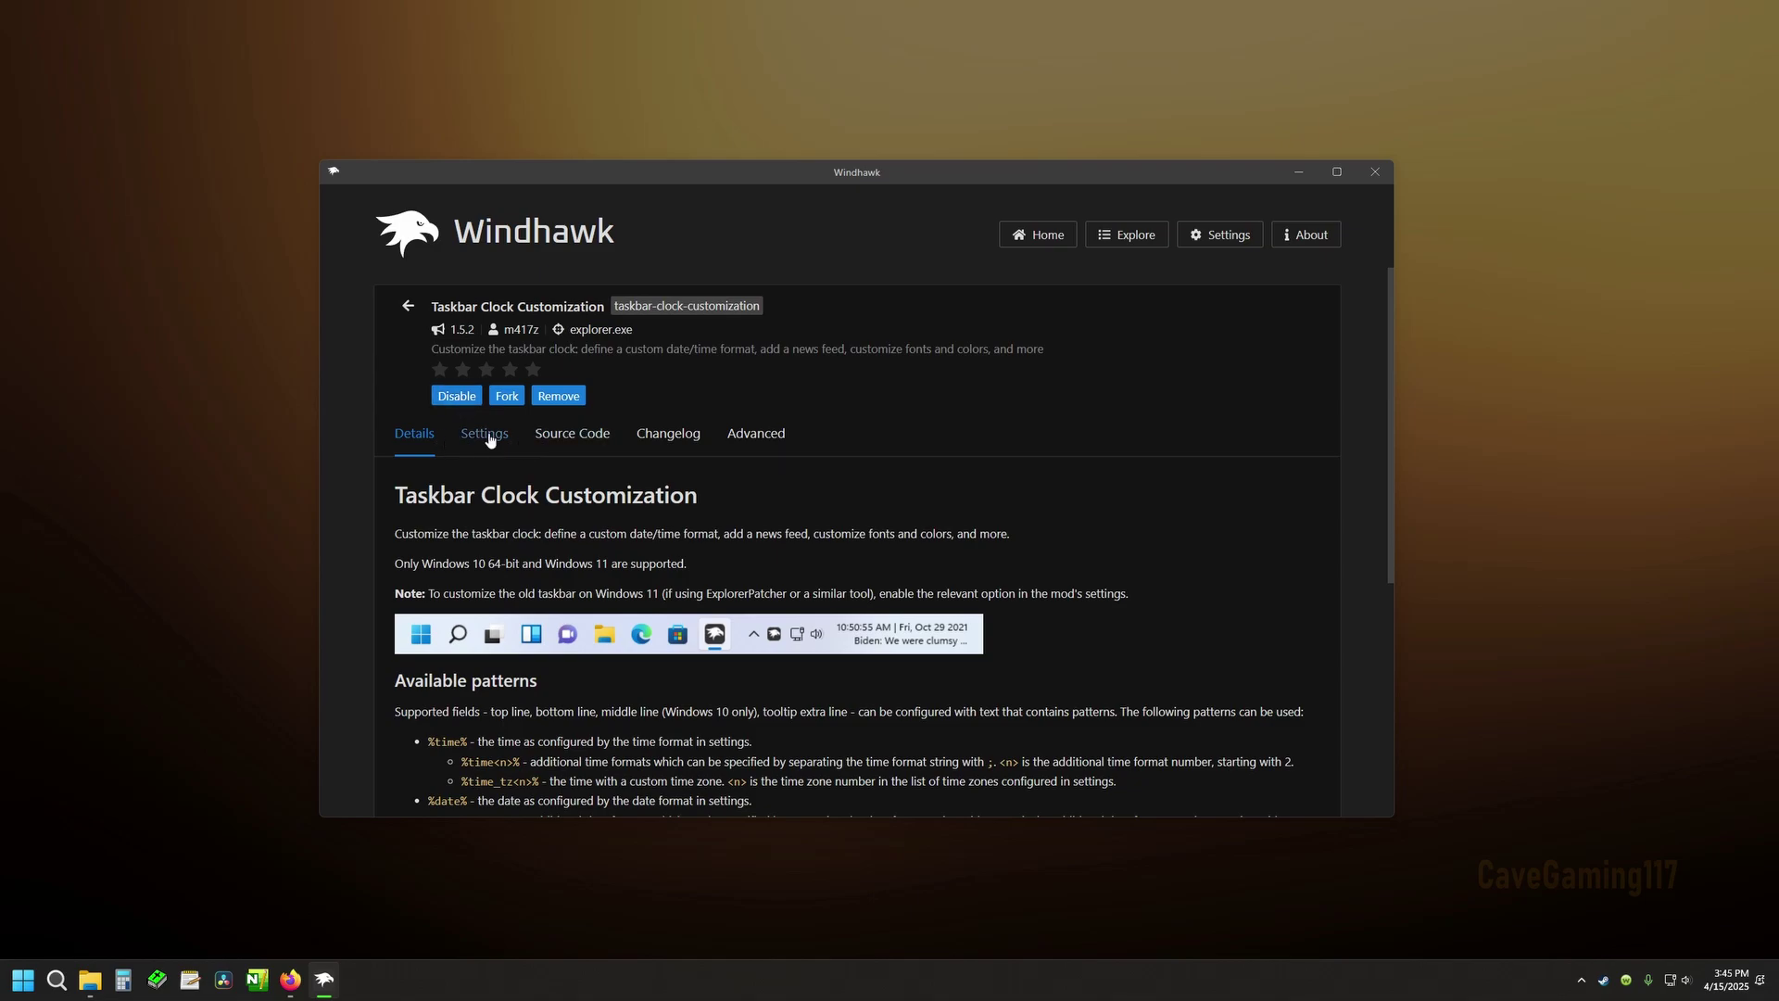
In the clock mod's Settings, delete the '-' from Bottom line and save.
left_click(490, 437)
scroll(723, 581, "down", 2)
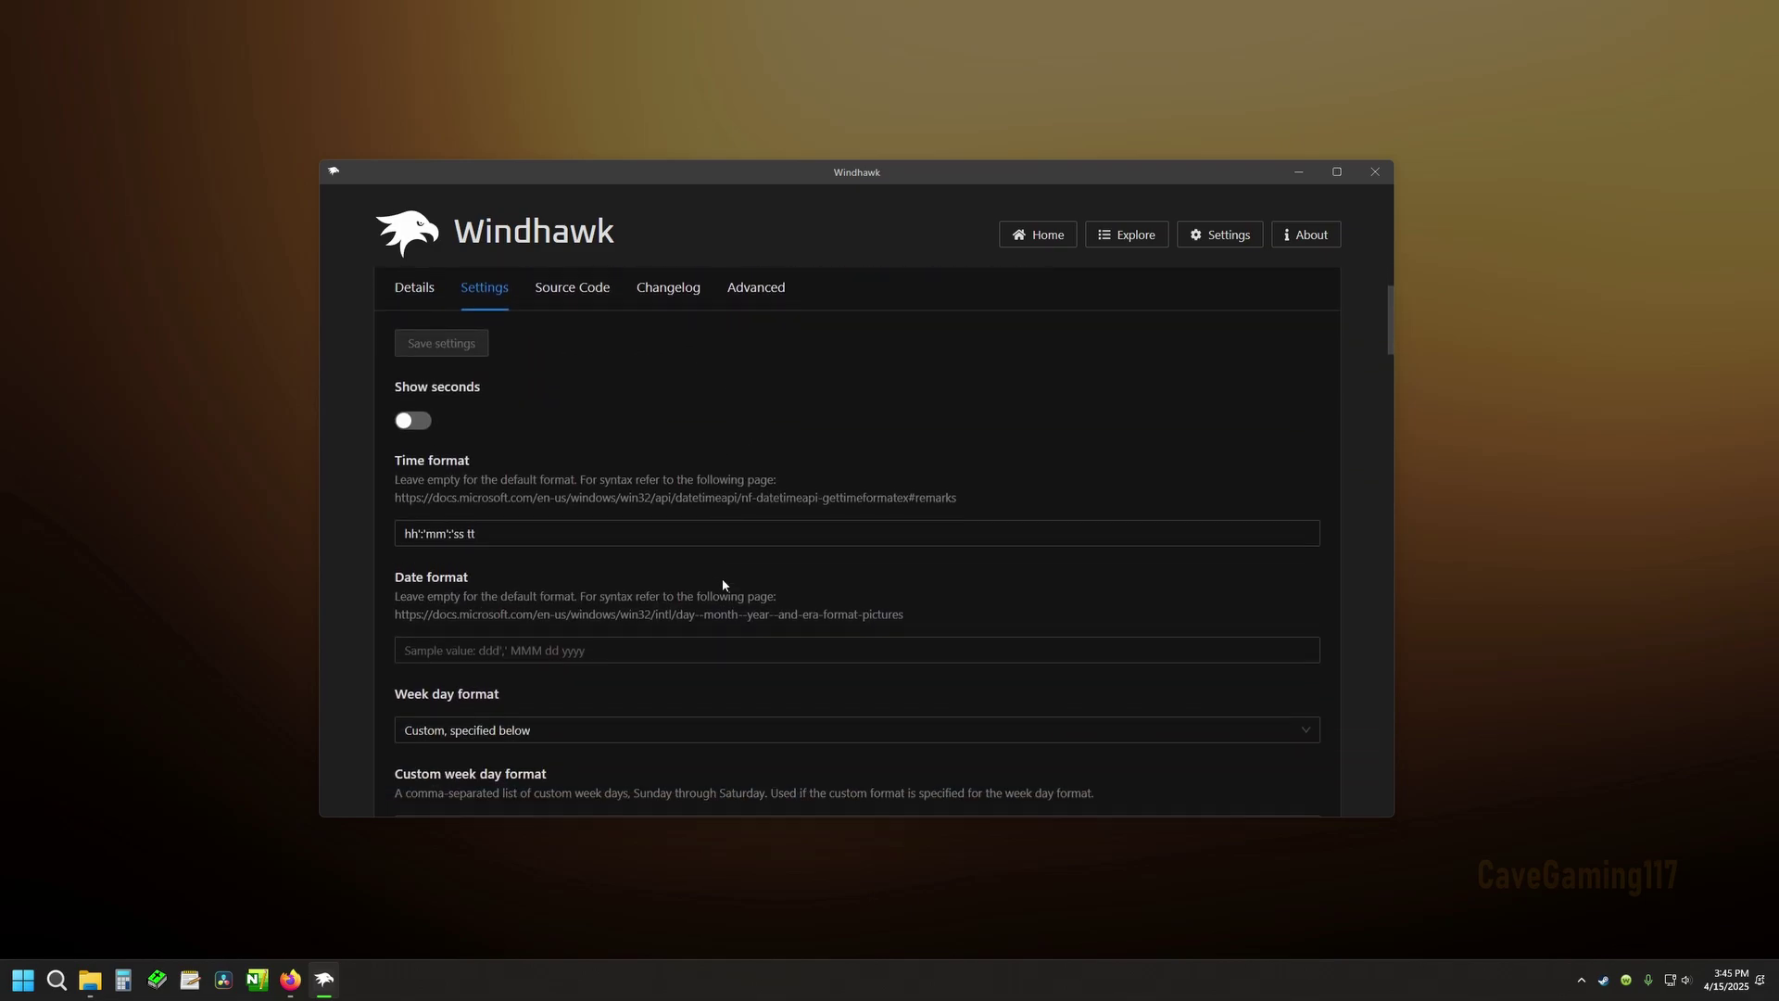
left_click(415, 516)
scroll(516, 522, "down", 3)
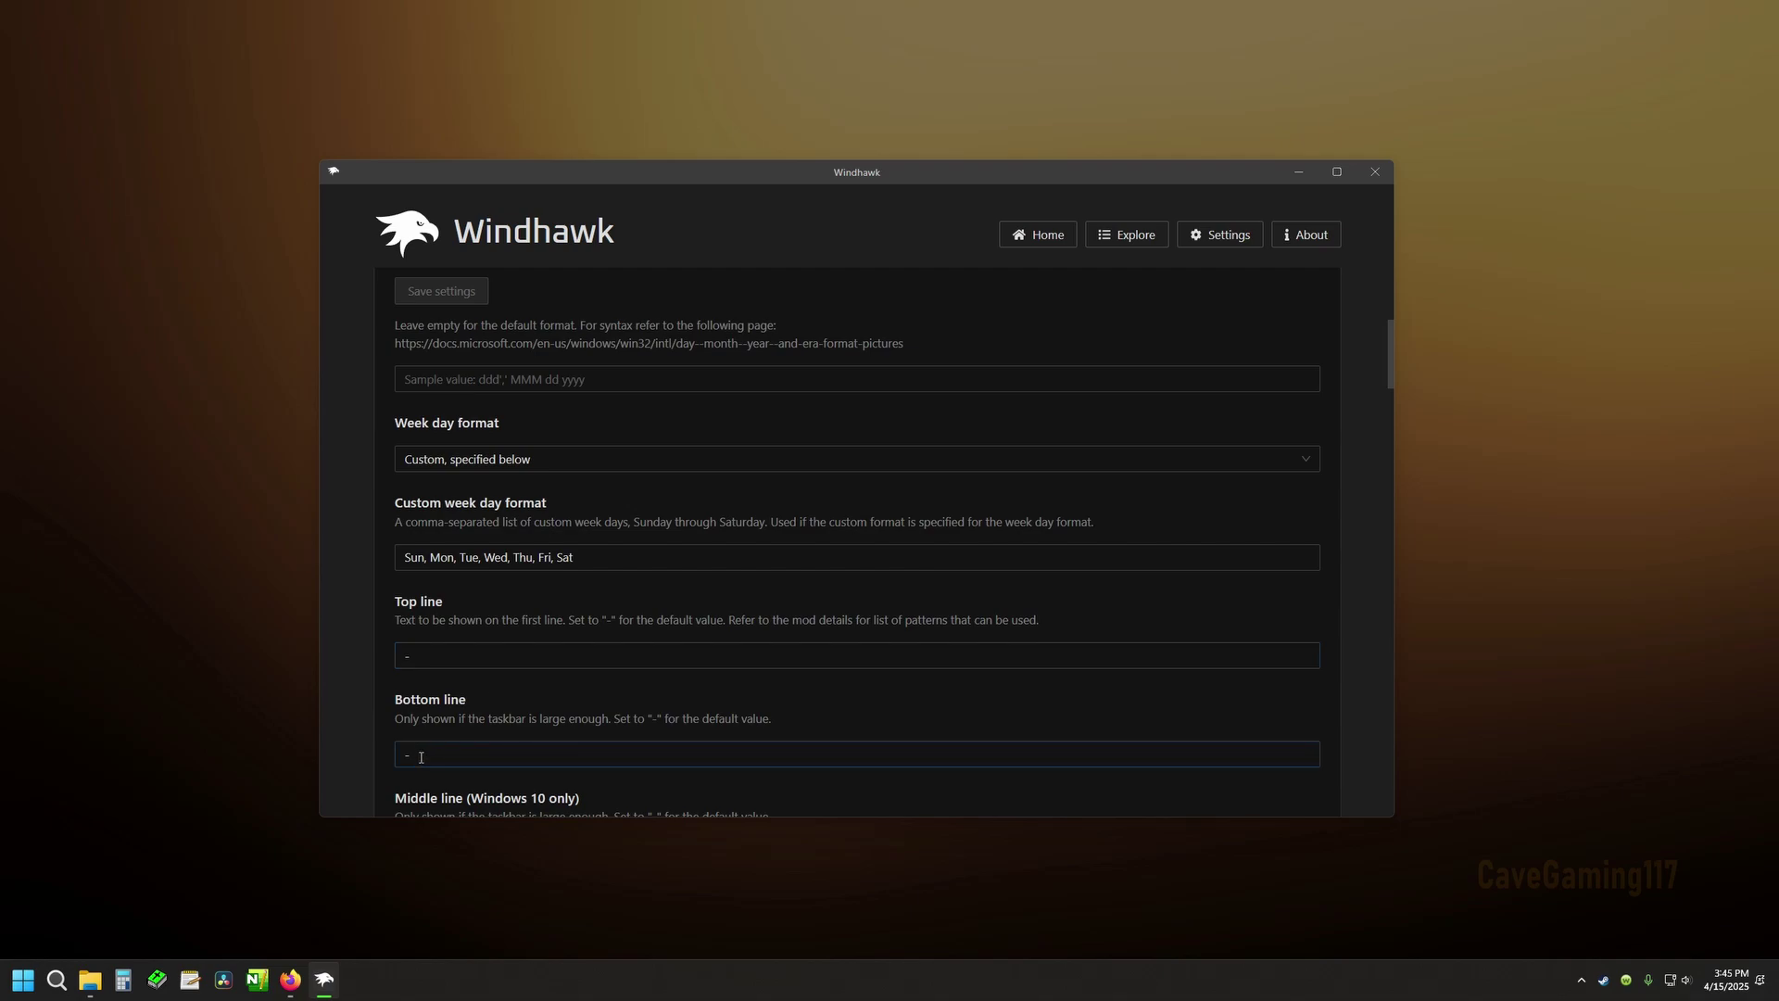
left_click_drag(397, 753, 615, 737)
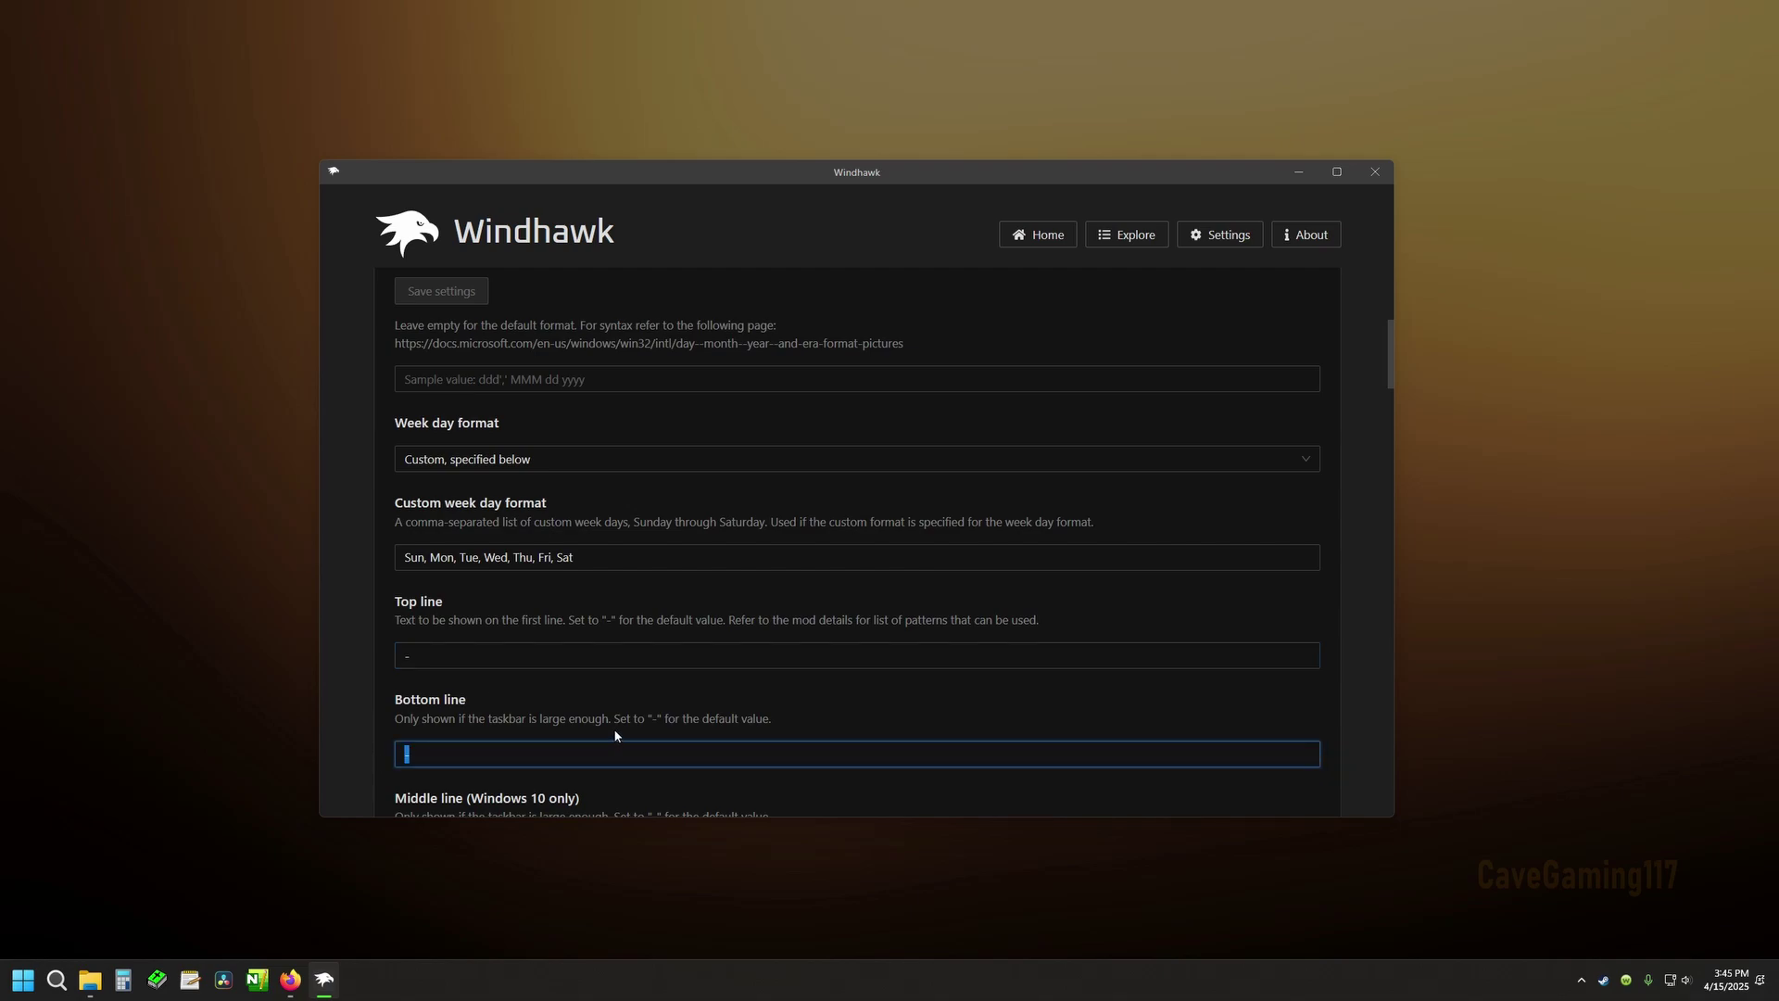
key("BackSpace")
left_click(468, 290)
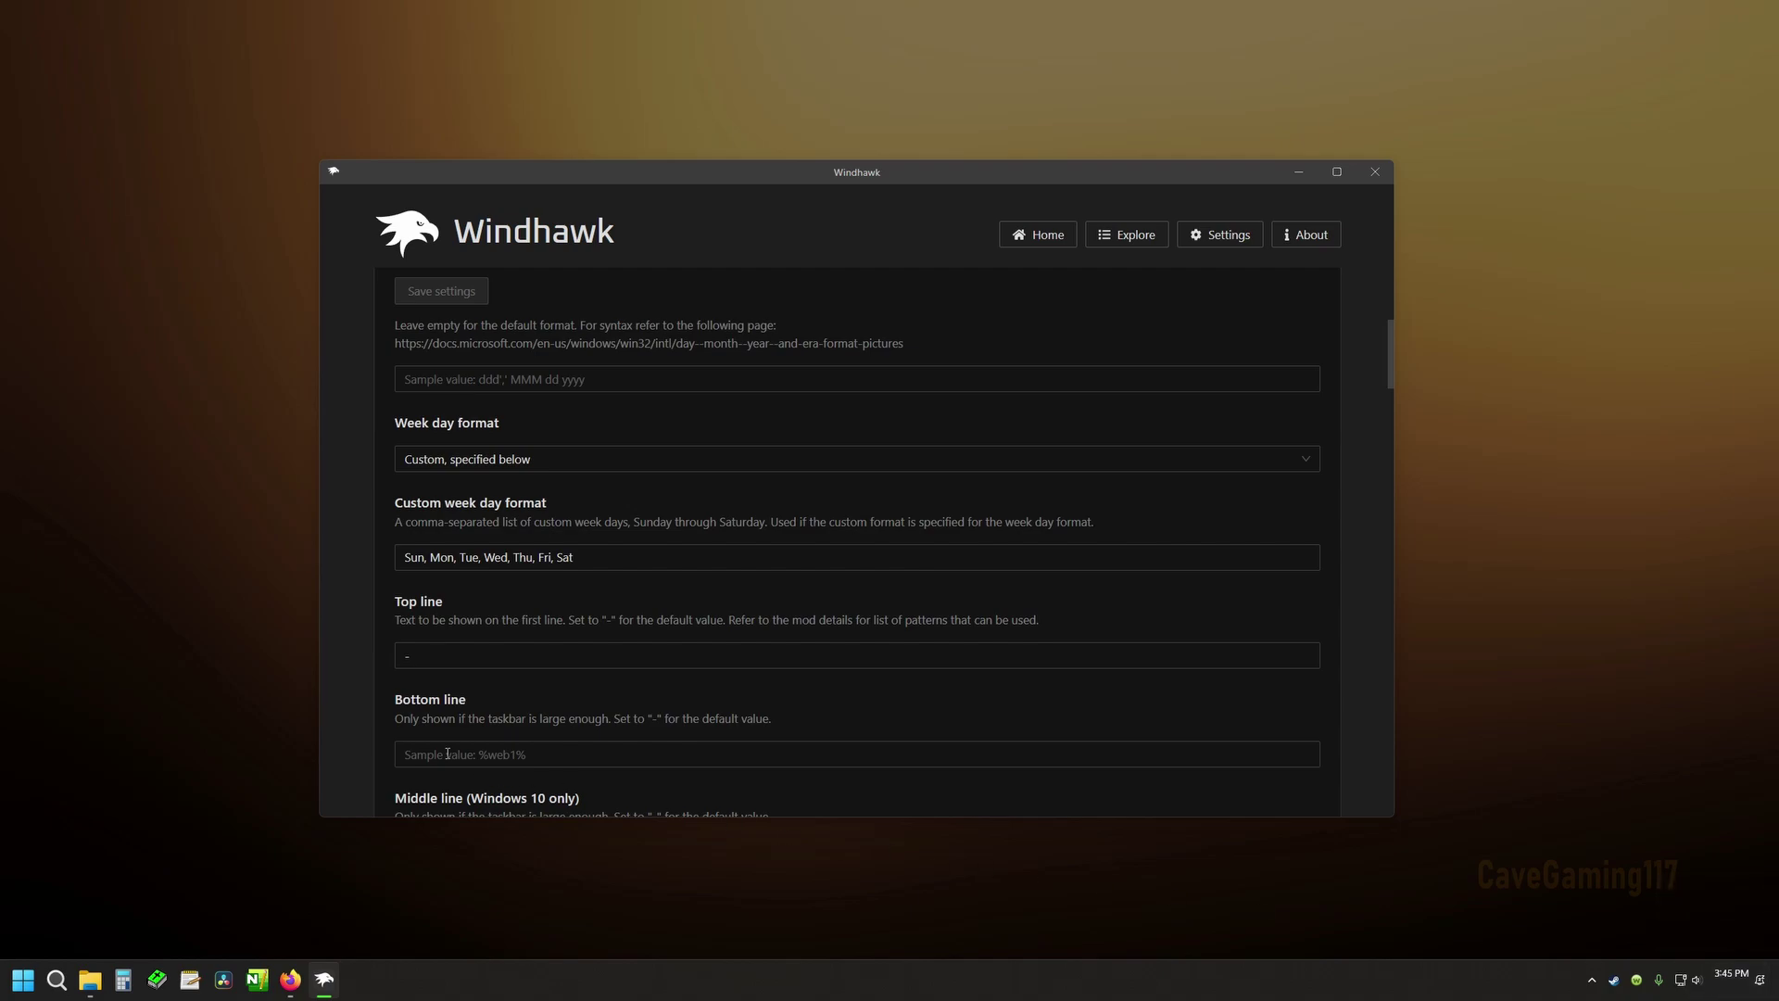
Change the Top line style font size from 14 to 24 and save.
scroll(792, 474, "down", 6)
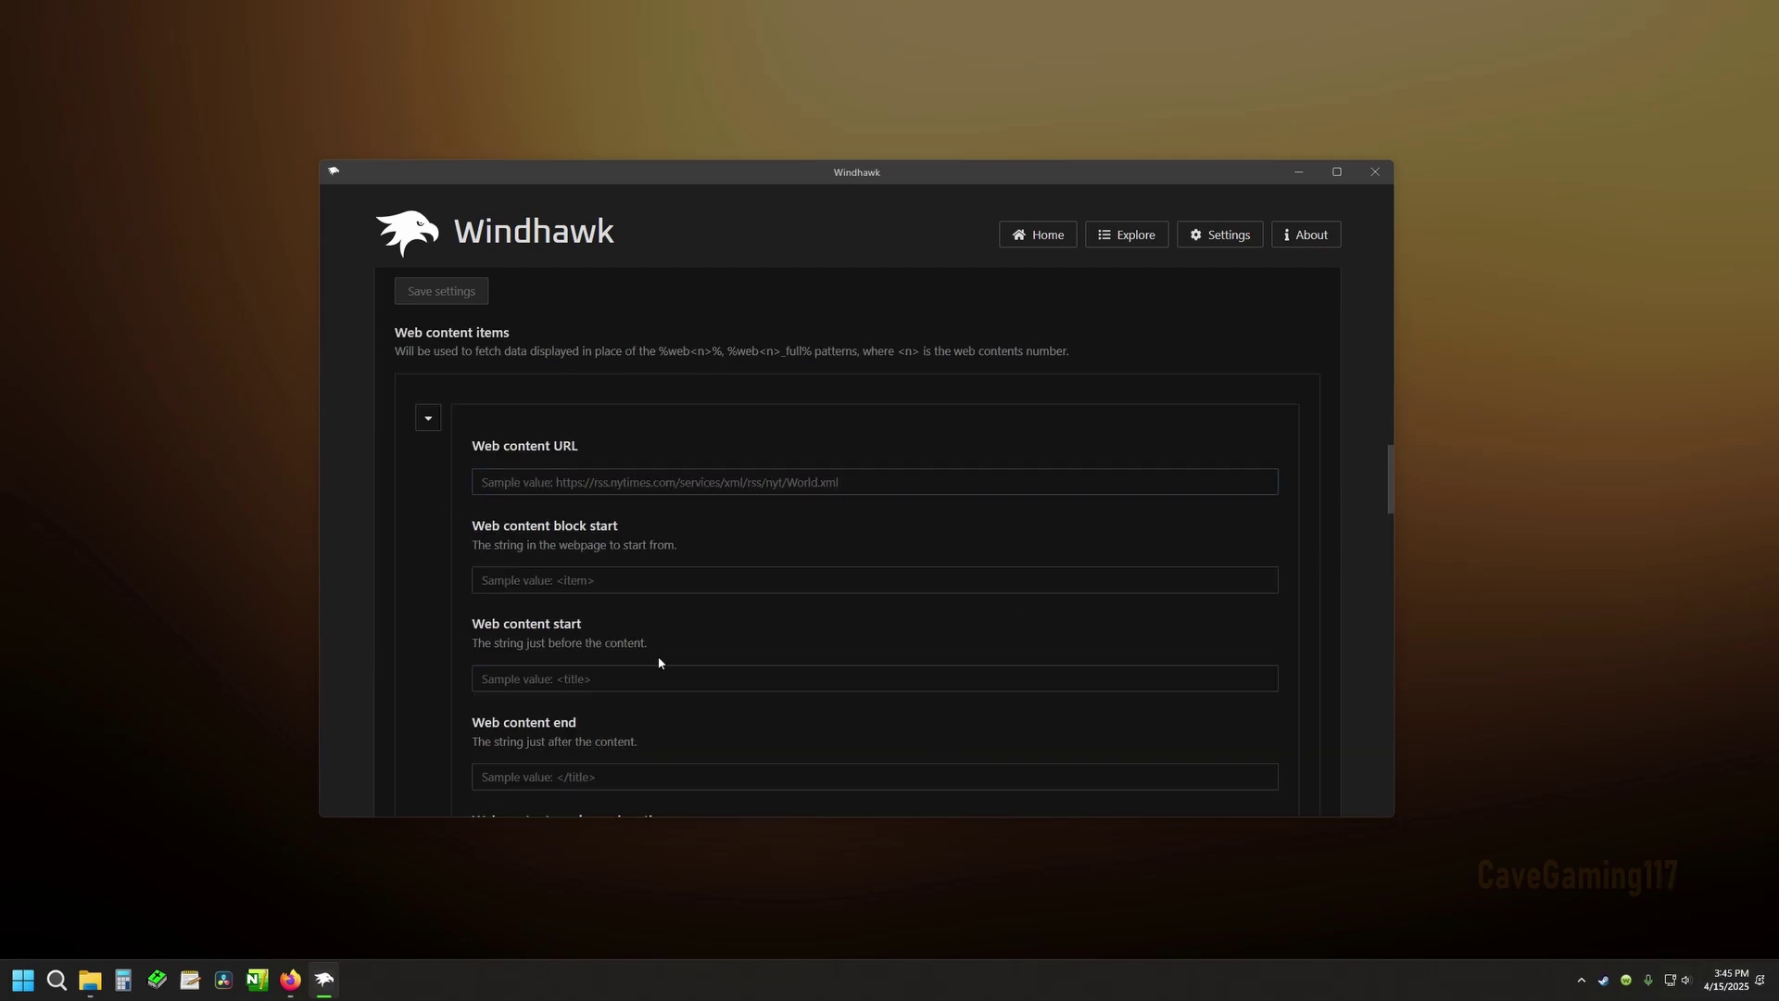
scroll(659, 664, "down", 5)
scroll(755, 681, "down", 7)
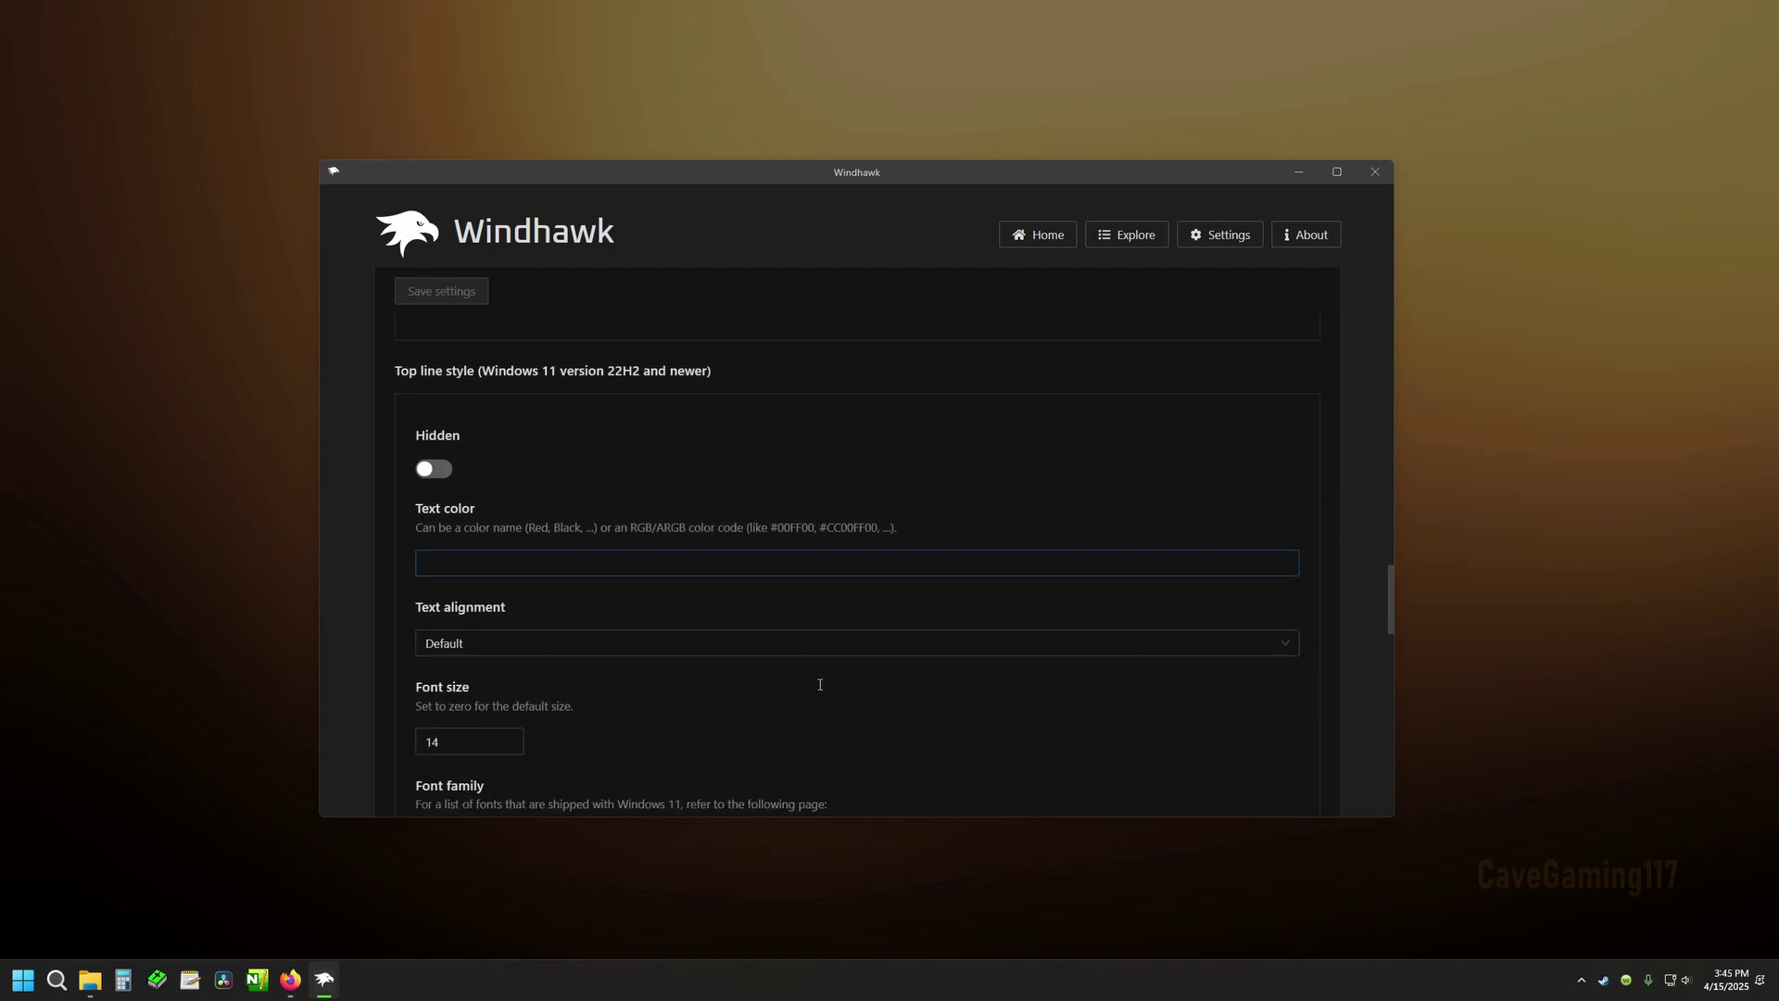
scroll(819, 684, "up", 10)
scroll(819, 684, "down", 8)
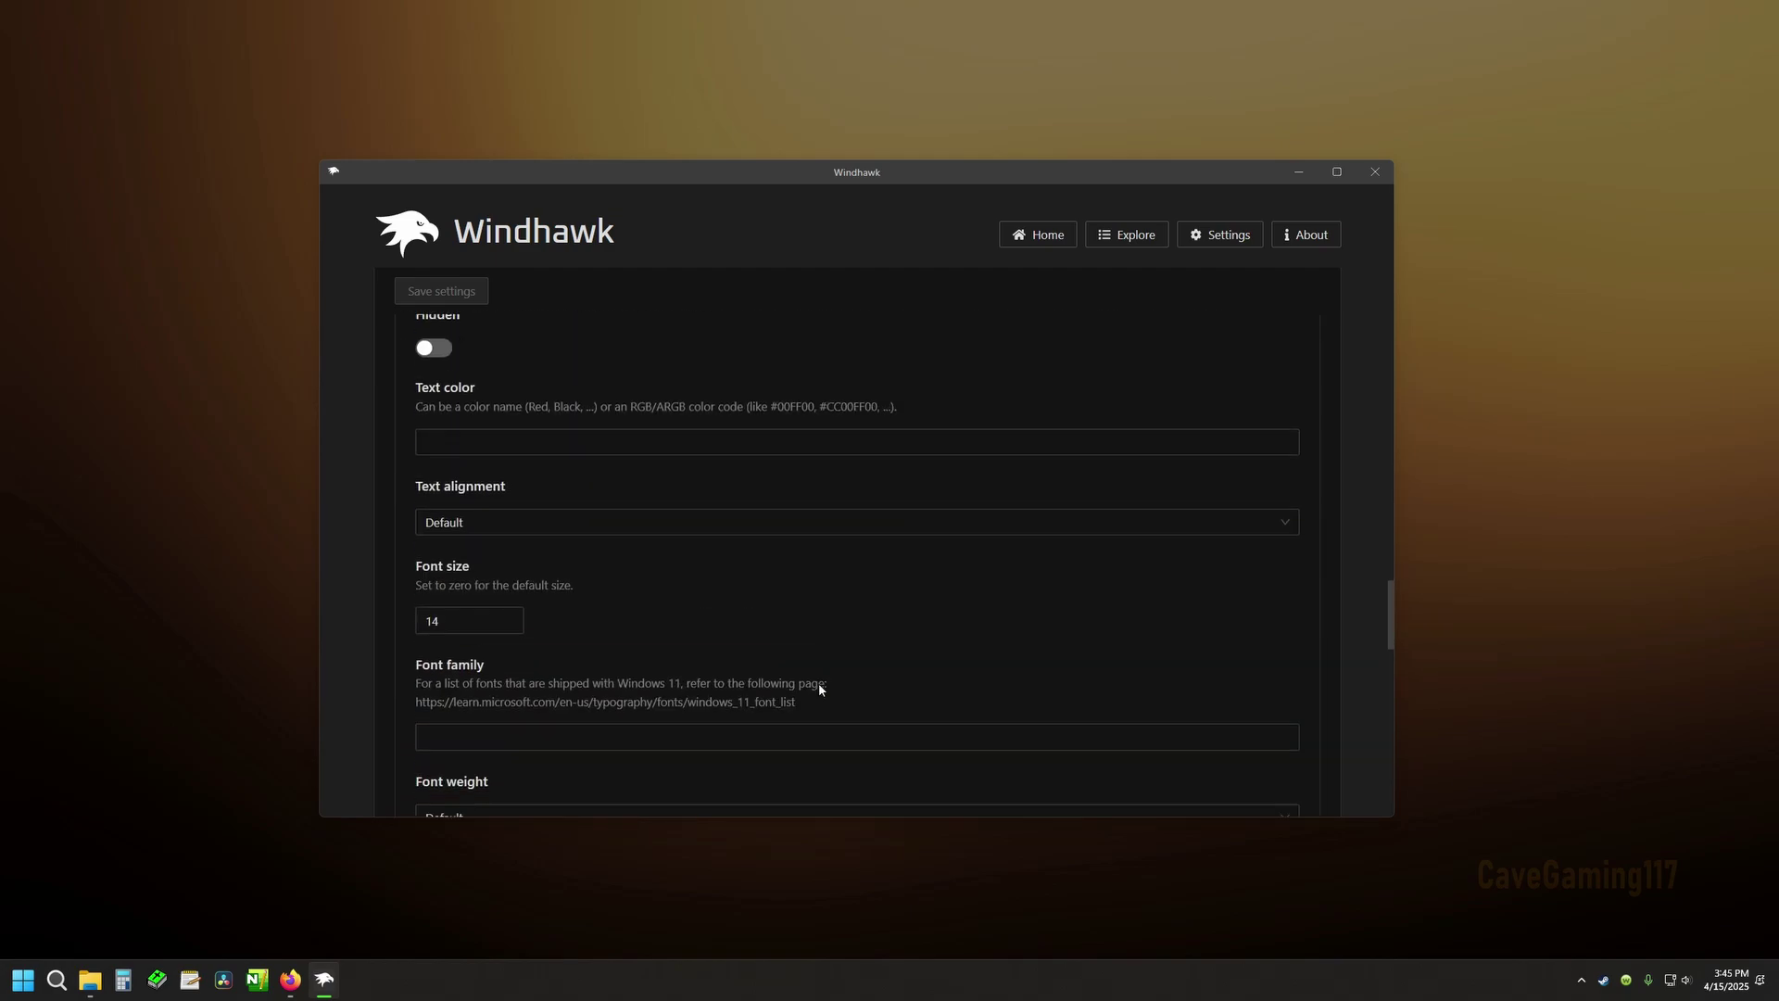
scroll(742, 623, "up", 2)
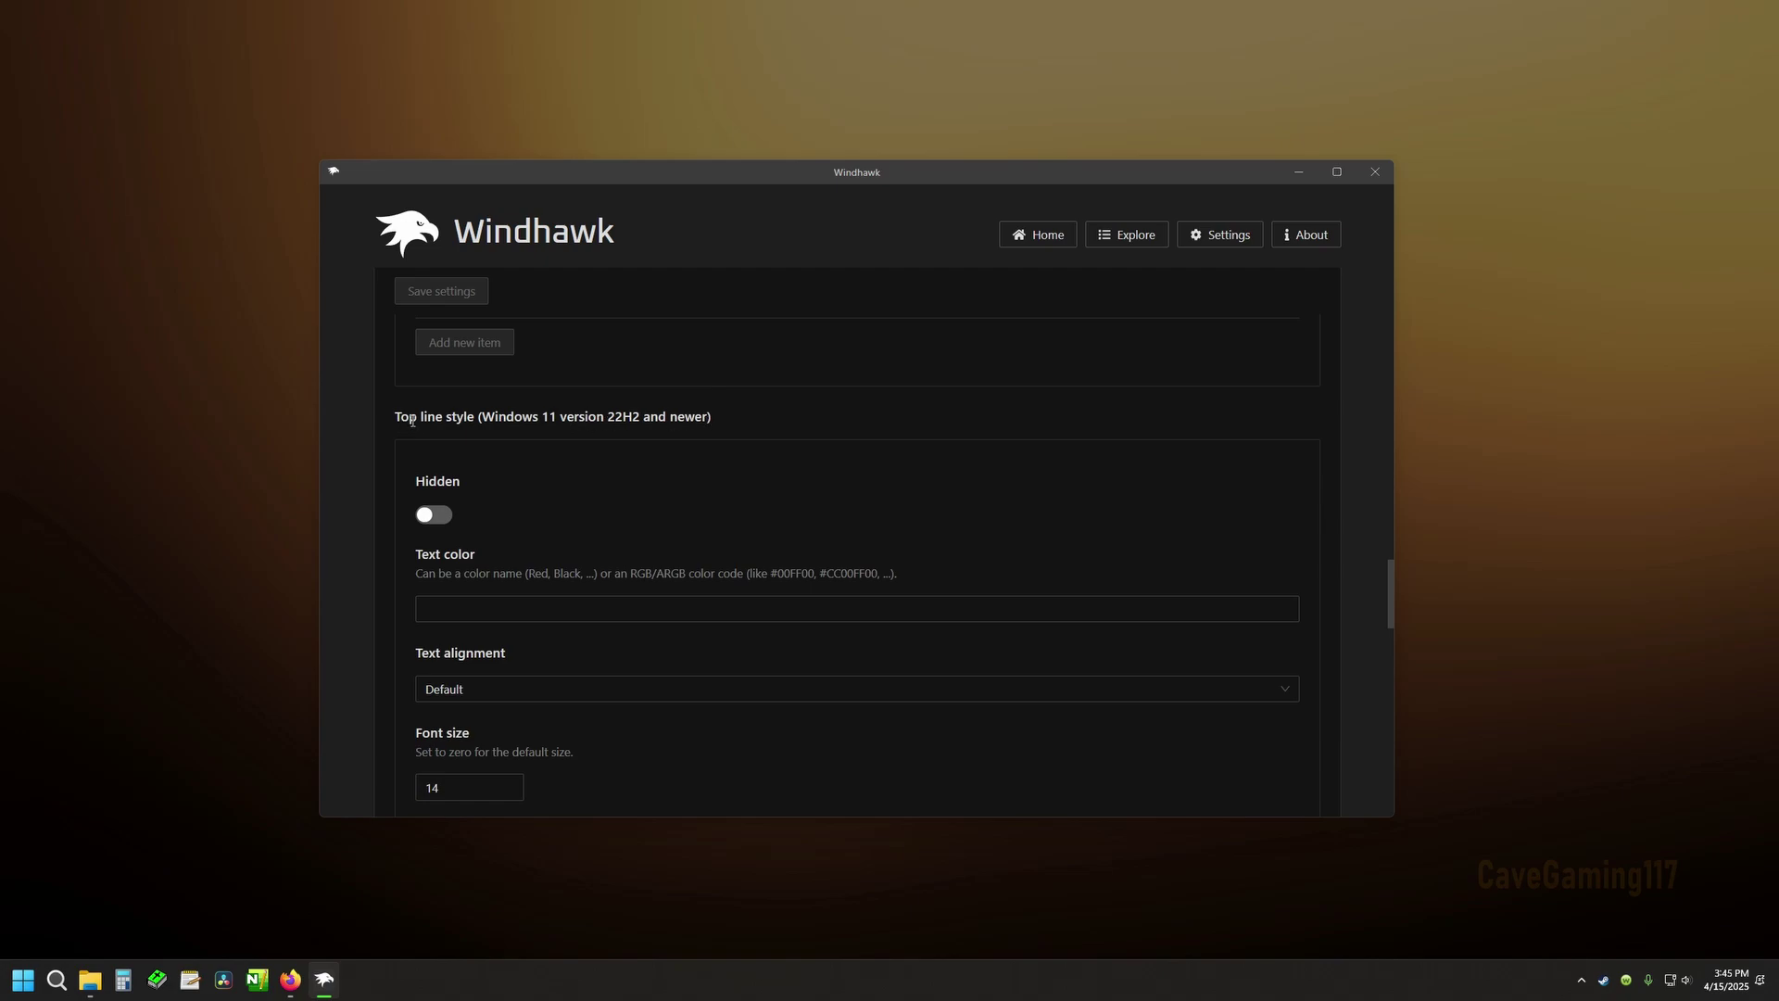
scroll(665, 602, "down", 2)
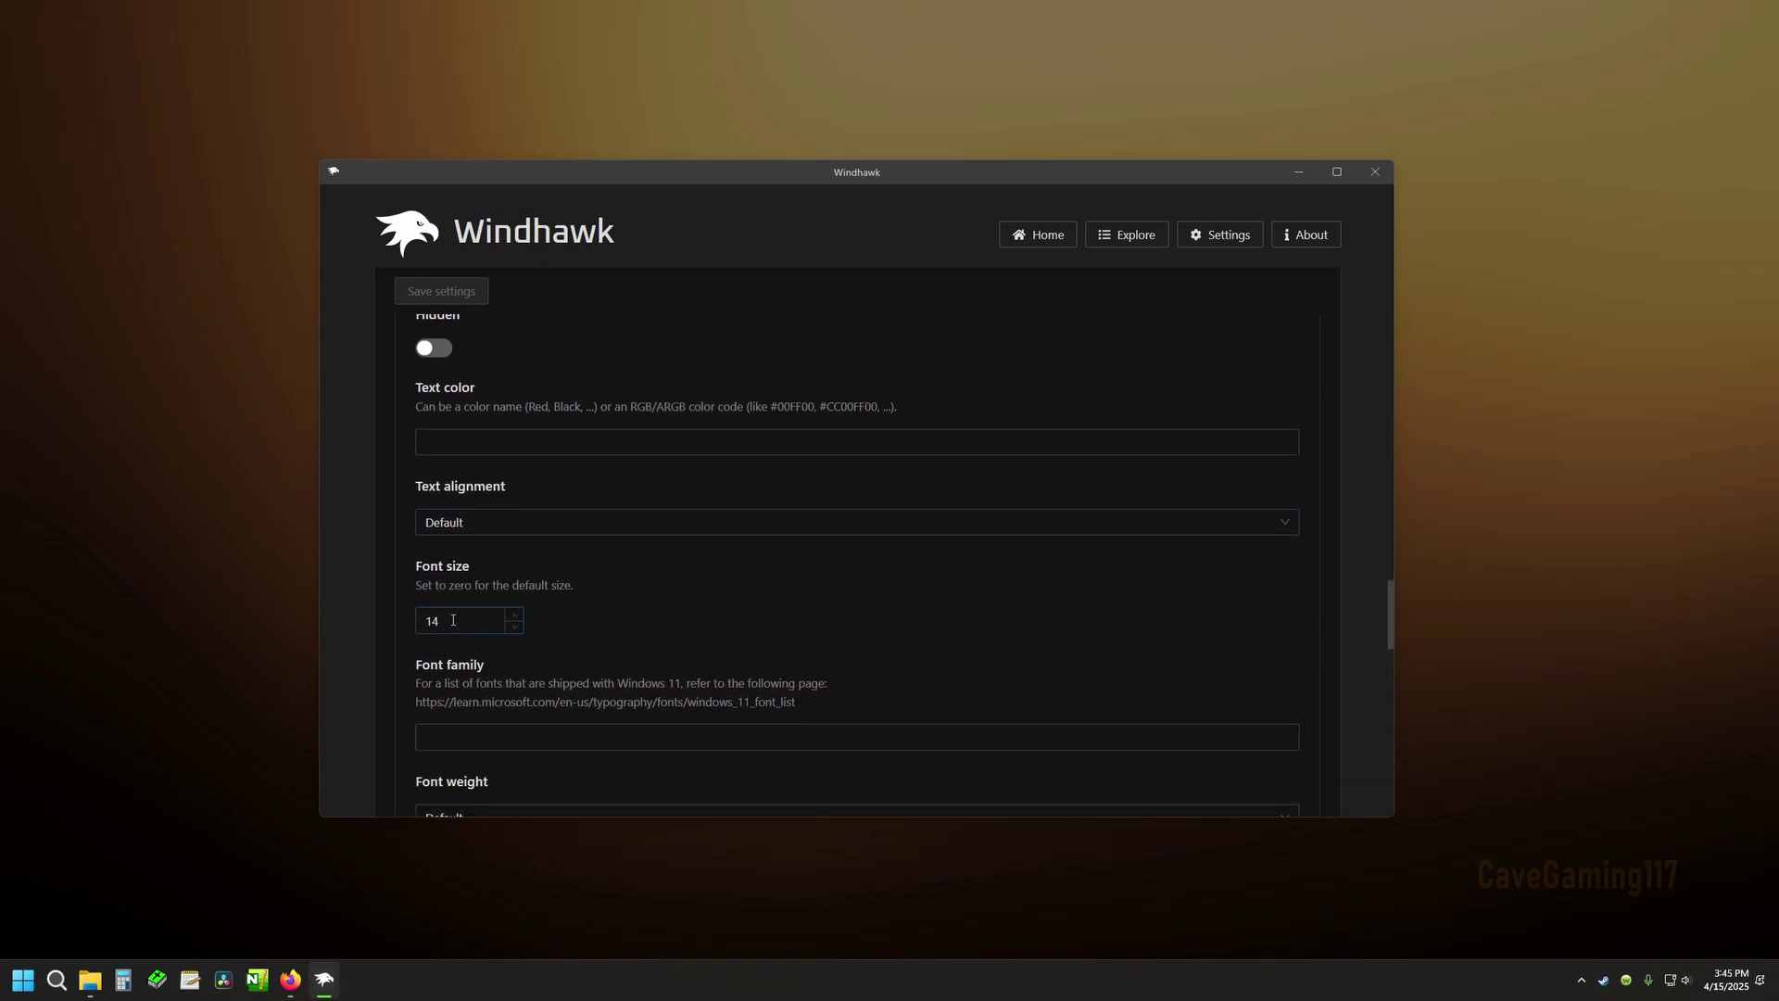
double_click(453, 619)
type("2")
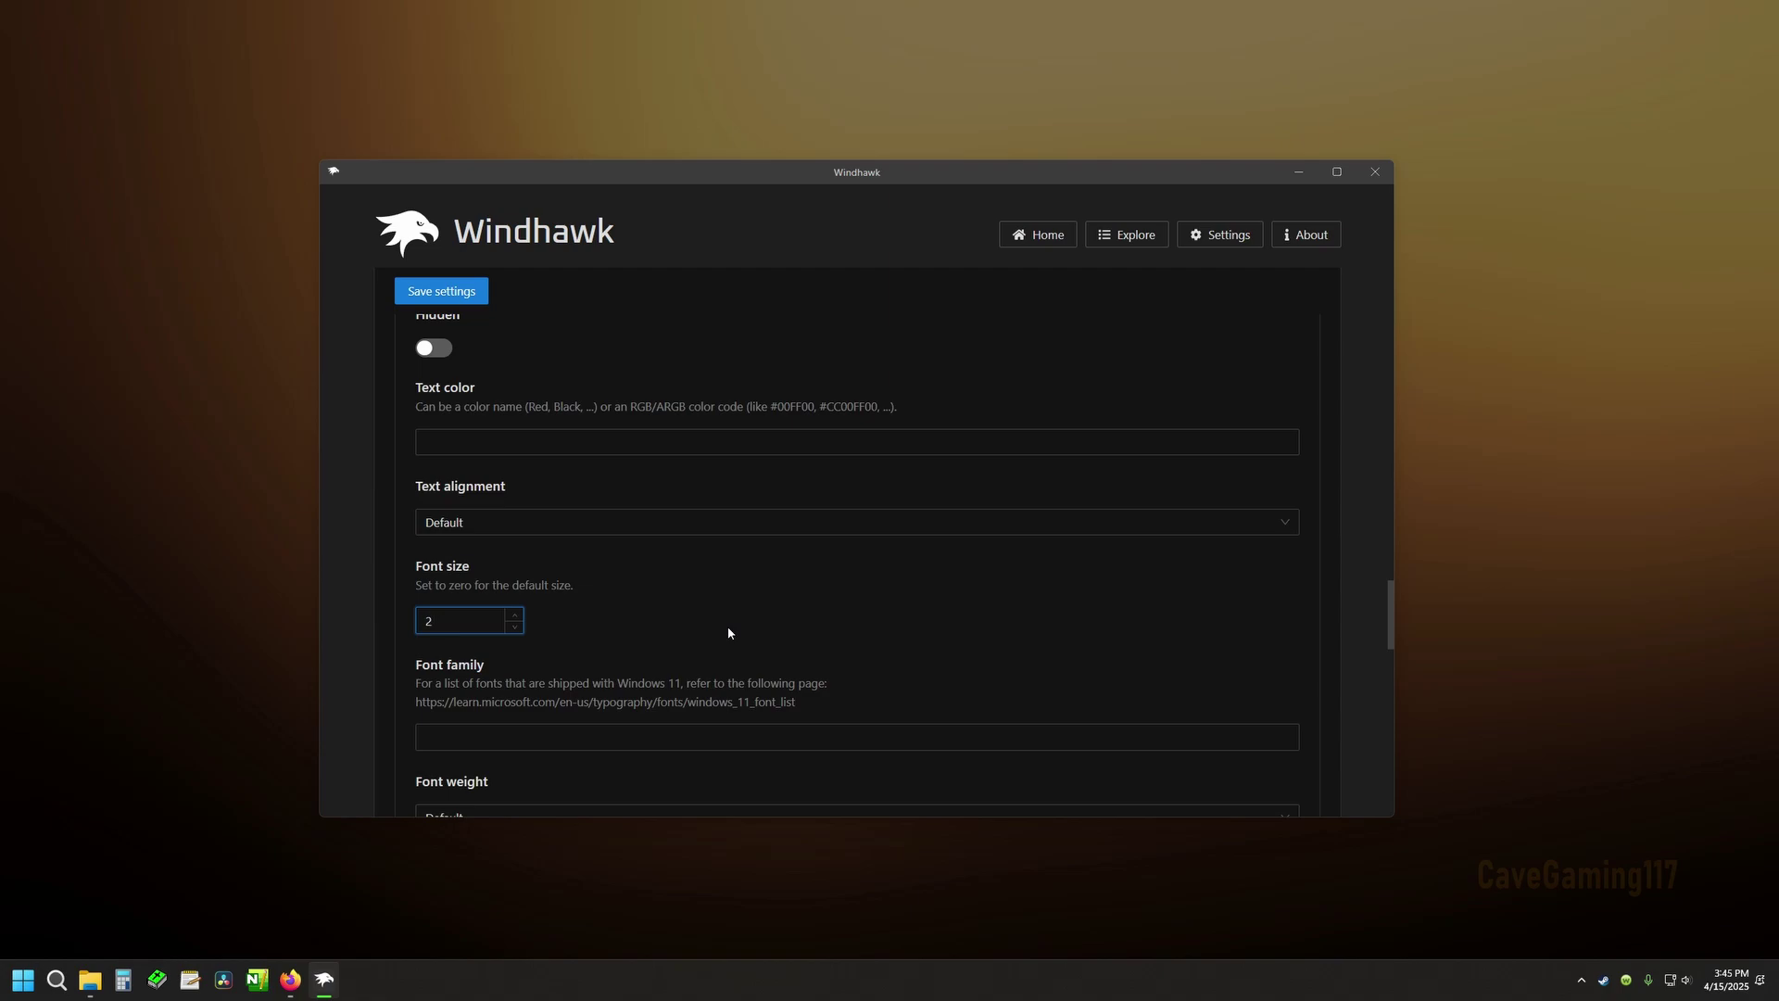
type("4")
left_click(449, 295)
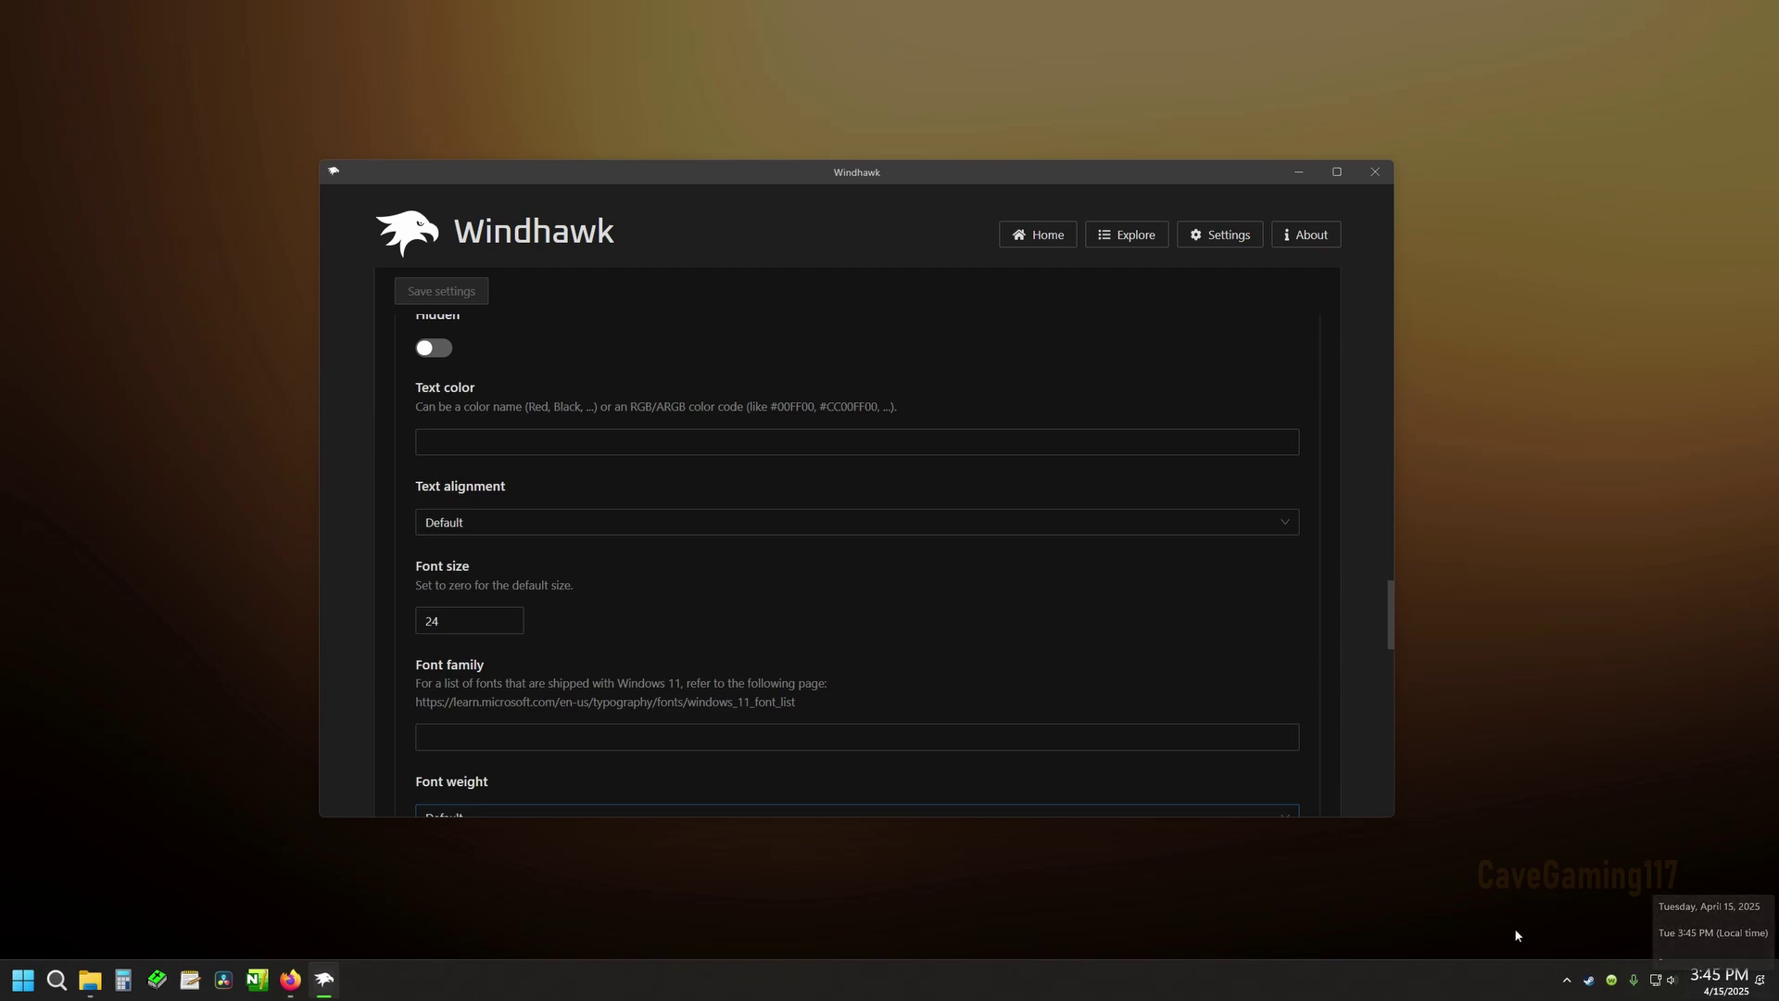
Save the Bottom line style font size of 24 for the taskbar clock.
scroll(555, 676, "down", 5)
scroll(615, 686, "down", 3)
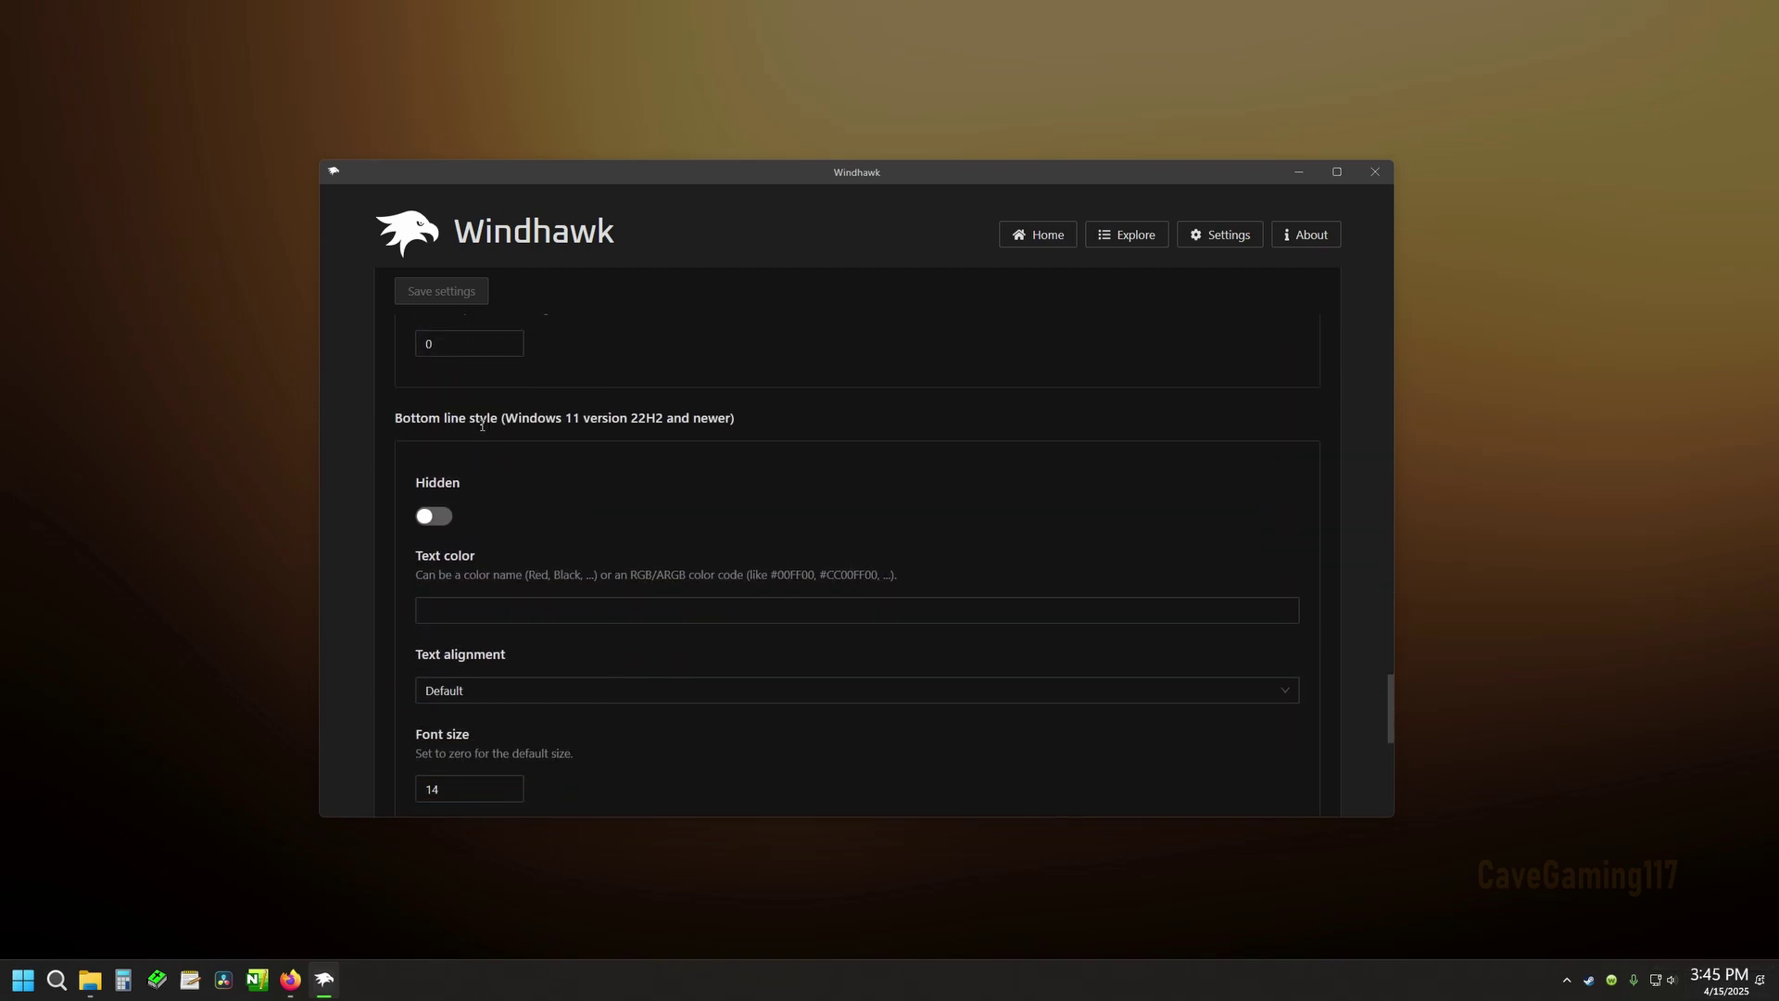
scroll(465, 785, "down", 2)
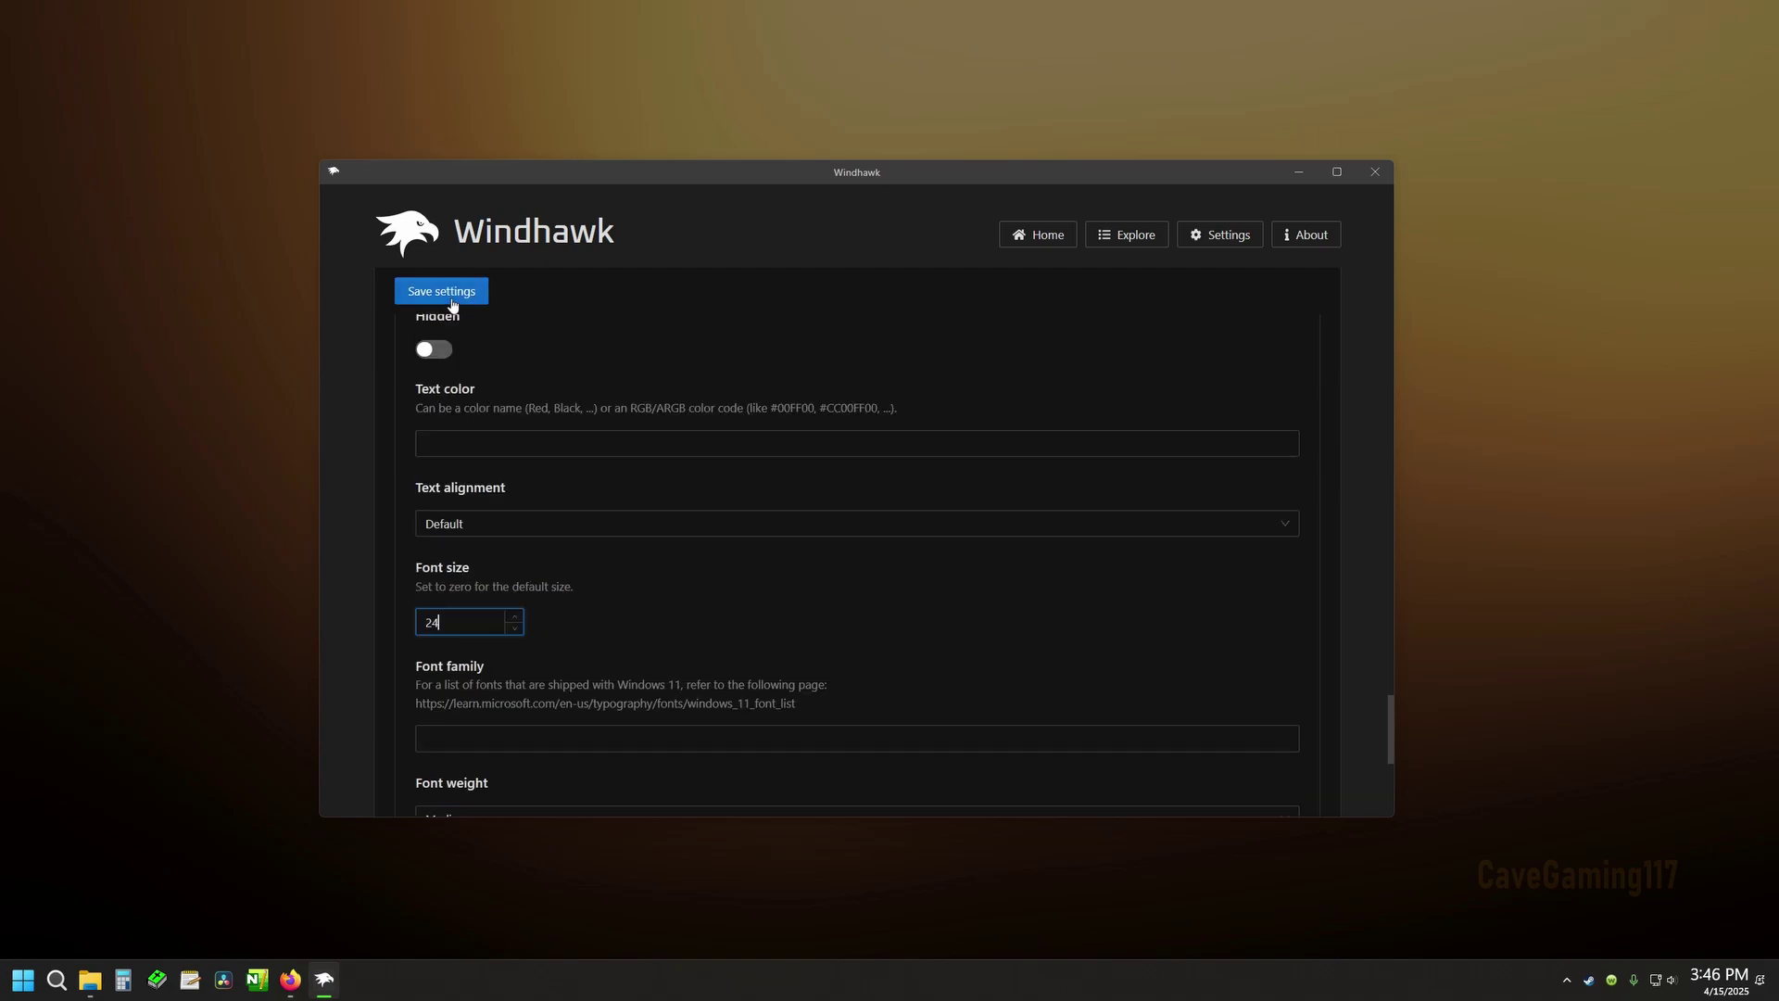
left_click(448, 292)
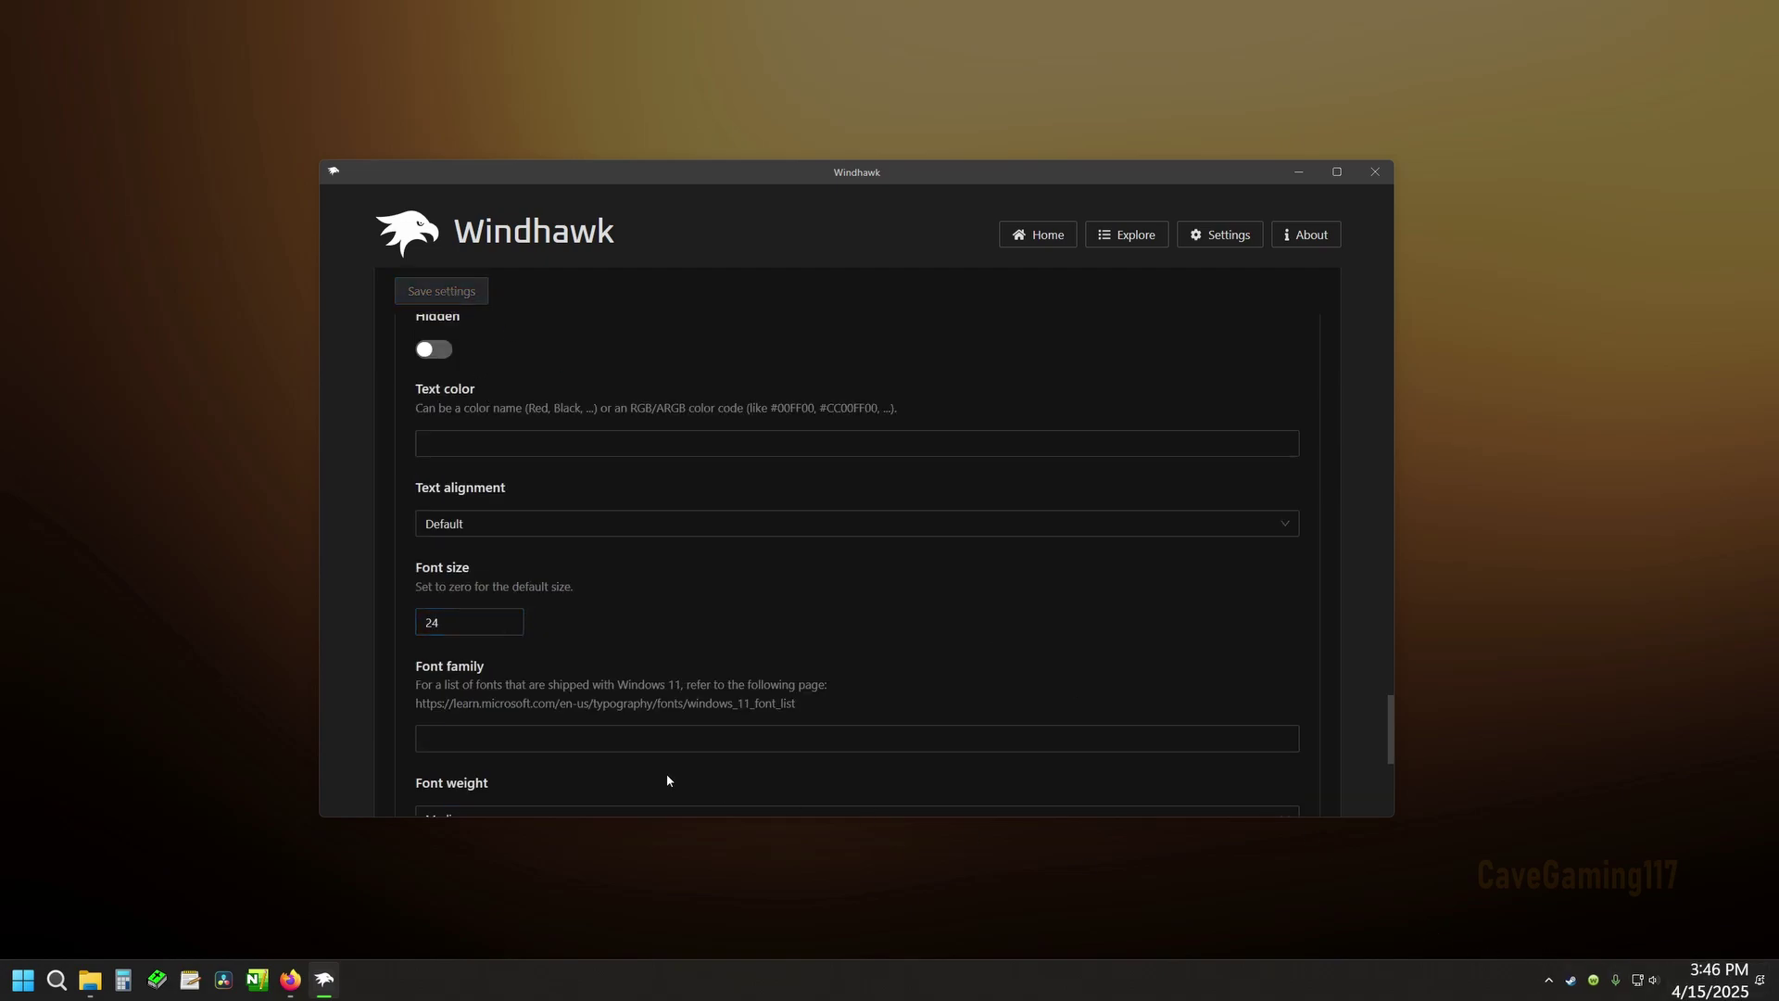
left_click_drag(459, 619, 387, 627)
Open Windhawk's About page showing version v1.5.1.
left_click(1305, 235)
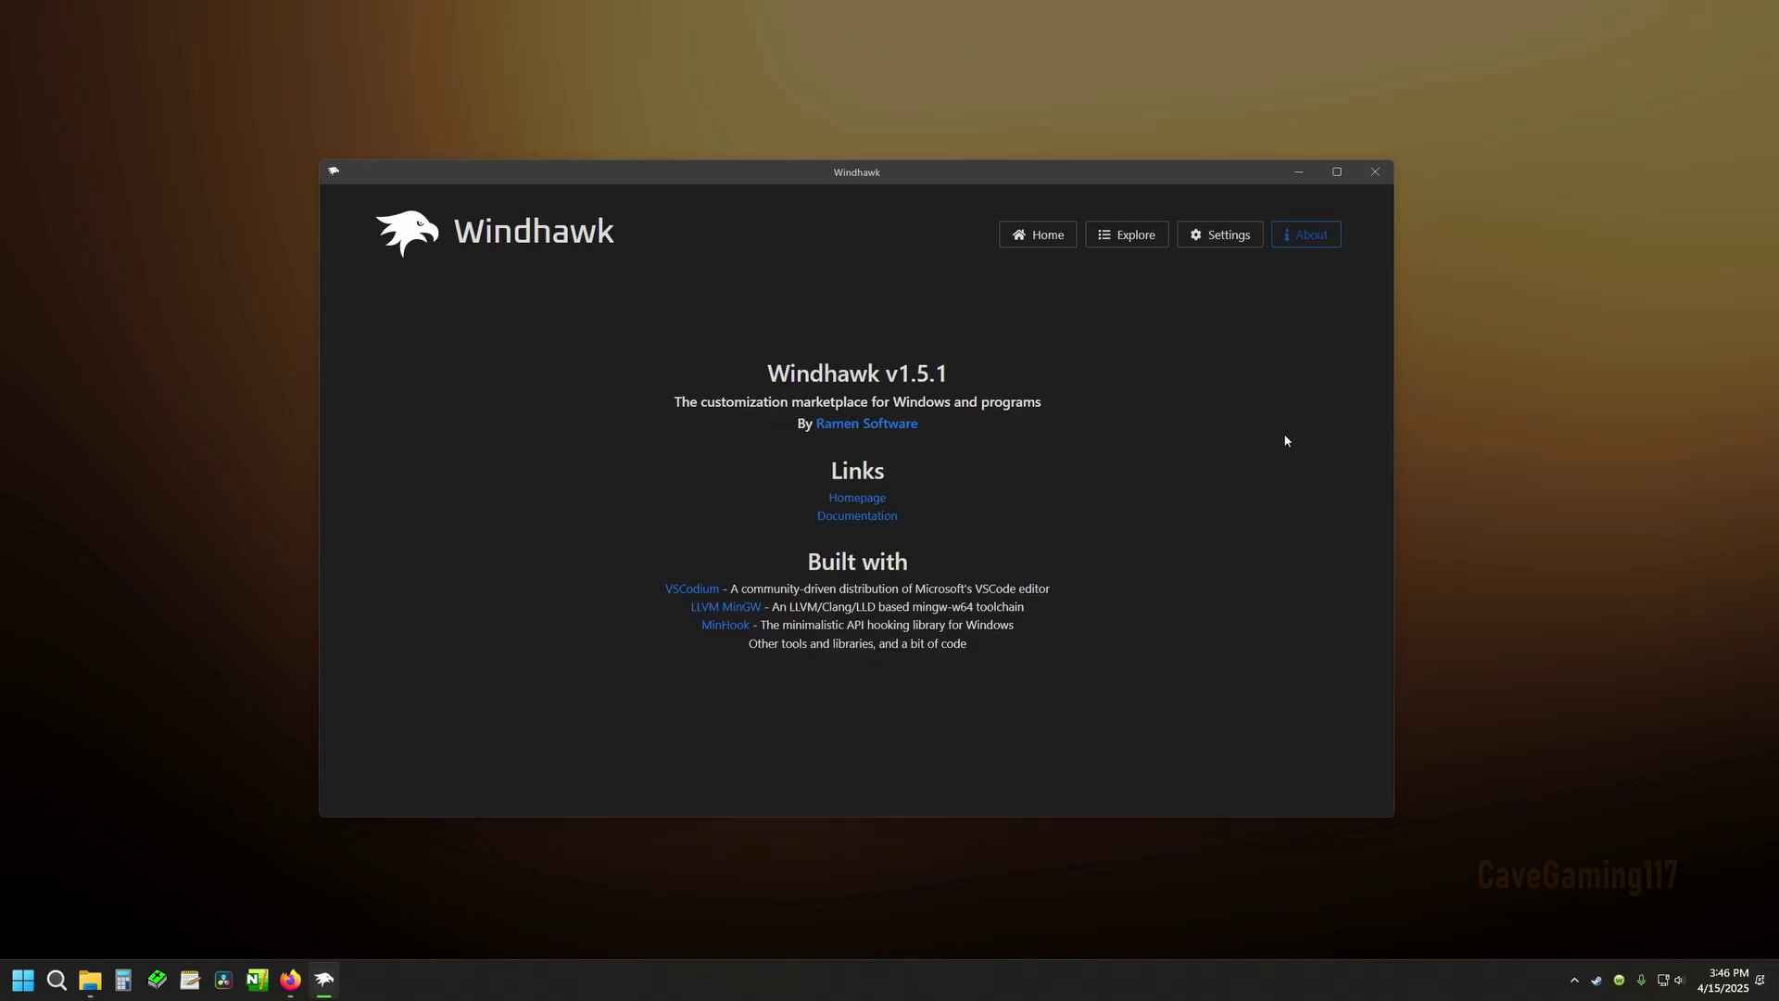